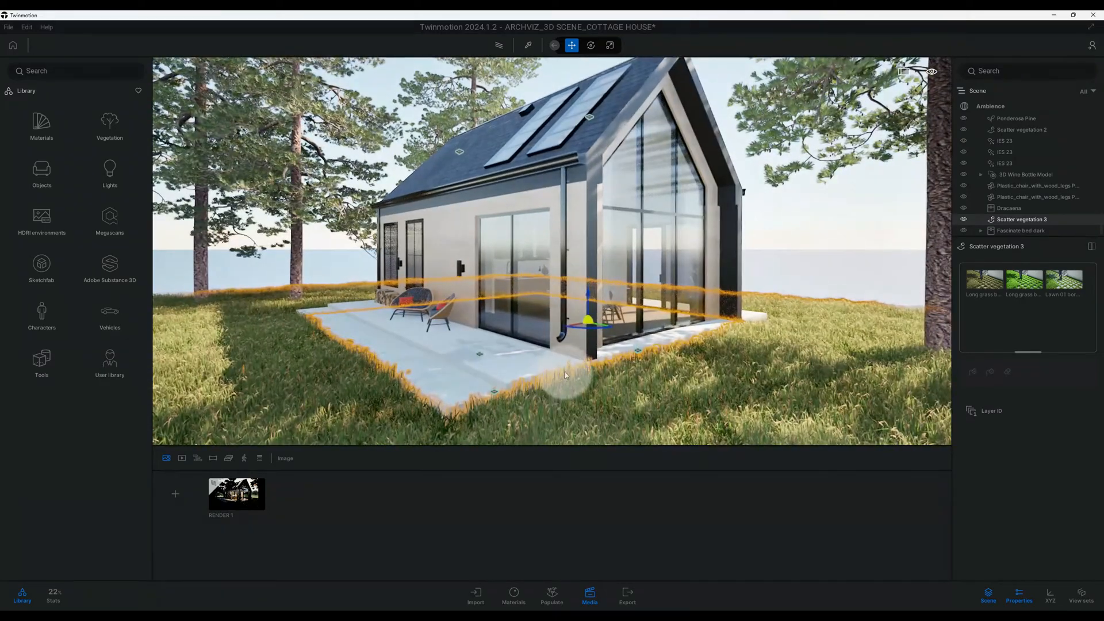
# - Examine the cottage's terrace corner and the surrounding grass at close and wider range
pyautogui.moveTo(595, 376)
pyautogui.keyDown('shift'); pyautogui.mouseDown(button='middle')
pyautogui.moveTo(560, 378)
pyautogui.moveTo(574, 377)
pyautogui.mouseUp(button='middle'); pyautogui.keyUp('shift')
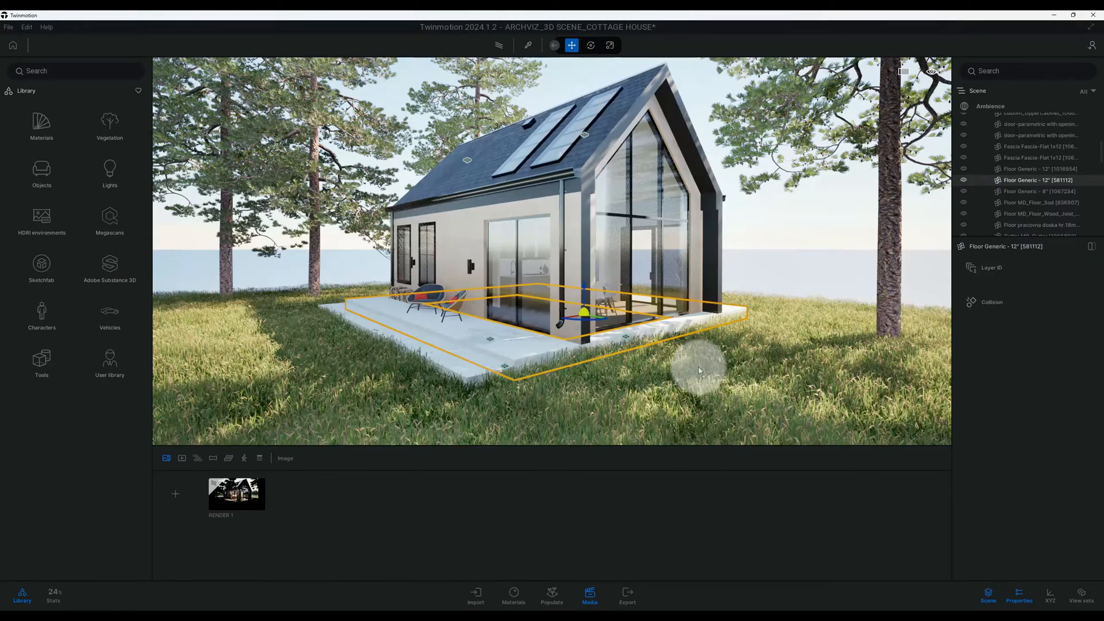
pyautogui.click(701, 367)
pyautogui.keyDown('shift'); pyautogui.moveTo(700, 367); pyautogui.dragTo(692, 370, button='middle'); pyautogui.keyUp('shift')
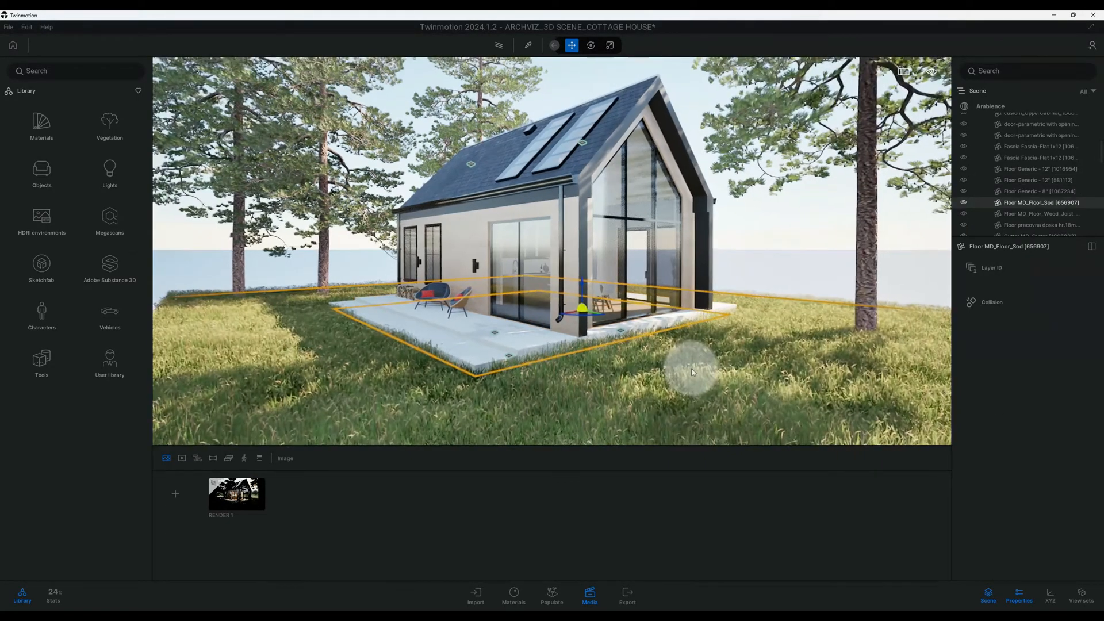
pyautogui.scroll(2, 692, 372)
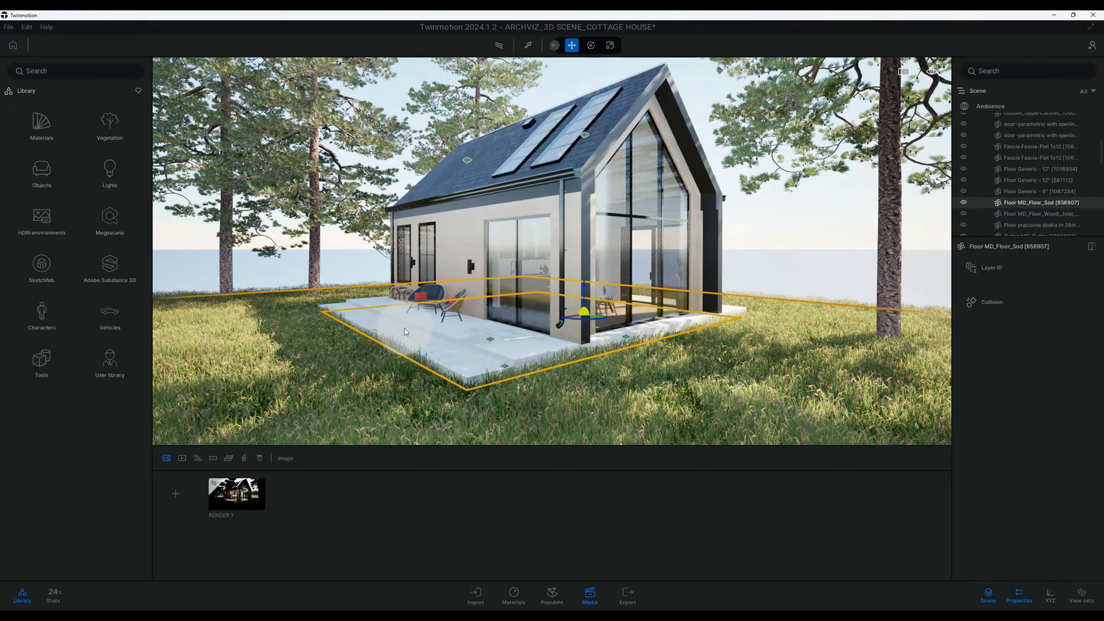
pyautogui.scroll(-1, 411, 341)
pyautogui.scroll(1, 411, 341)
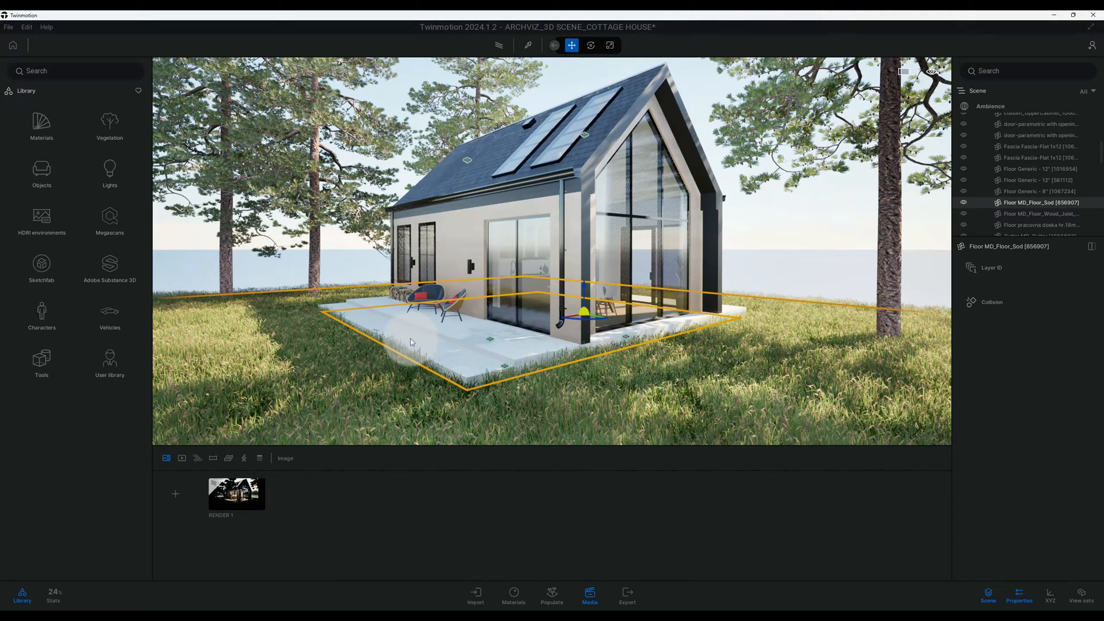
pyautogui.scroll(-1, 387, 339)
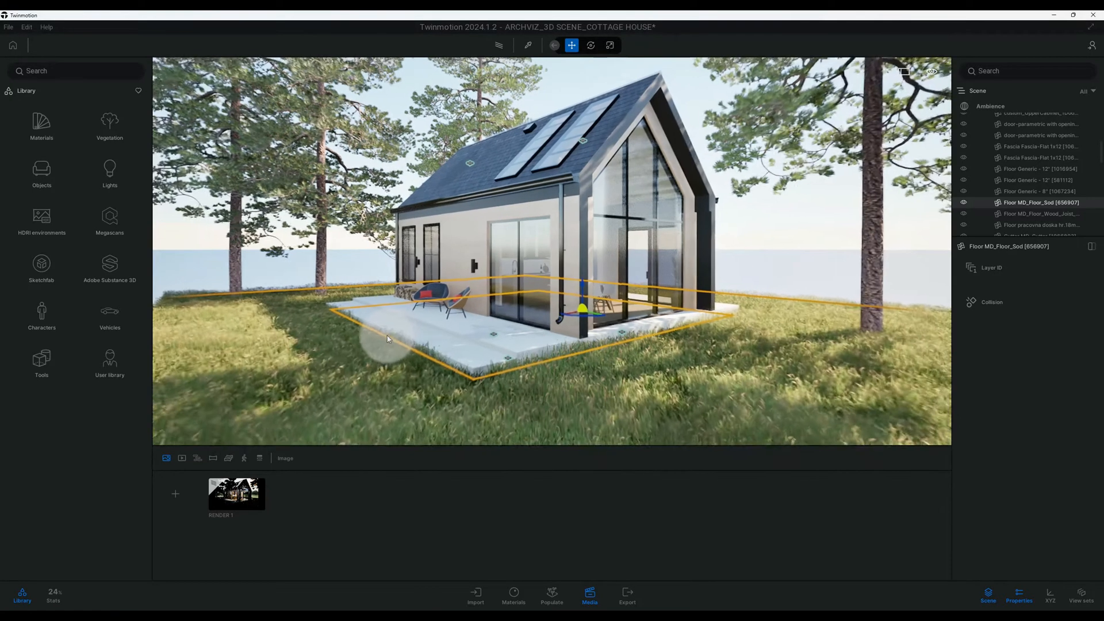
pyautogui.scroll(2, 387, 339)
pyautogui.scroll(3, 387, 339)
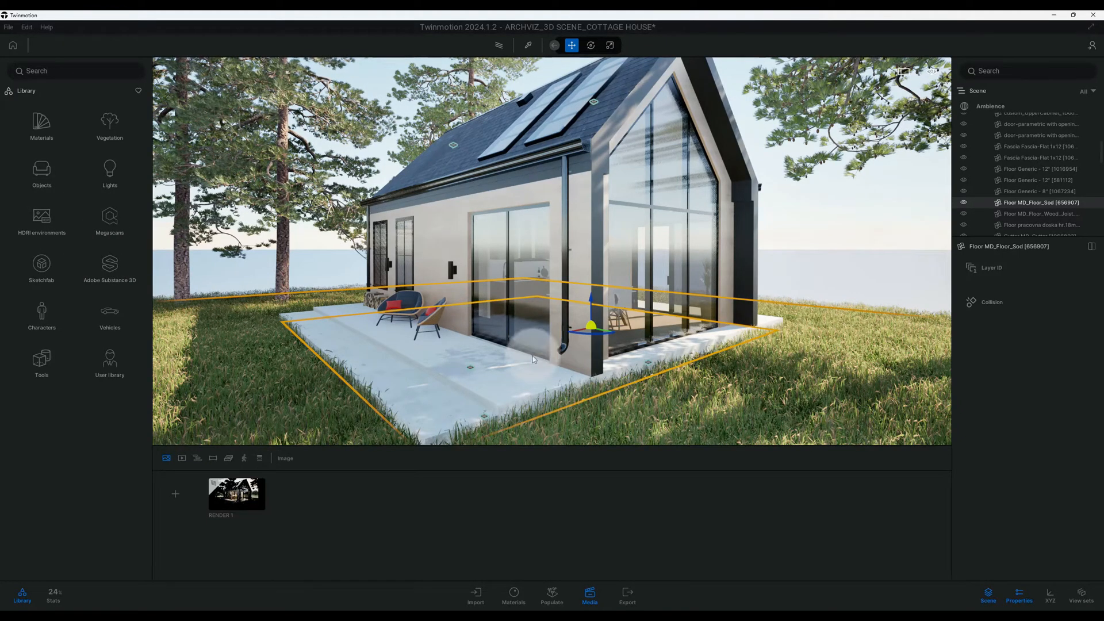
# - Frame the cottage's glazed gable facade head-on with a tree trunk beside it, and create a new image from this view
pyautogui.keyDown('shift'); pyautogui.moveTo(689, 382); pyautogui.dragTo(523, 397, button='middle'); pyautogui.keyUp('shift')
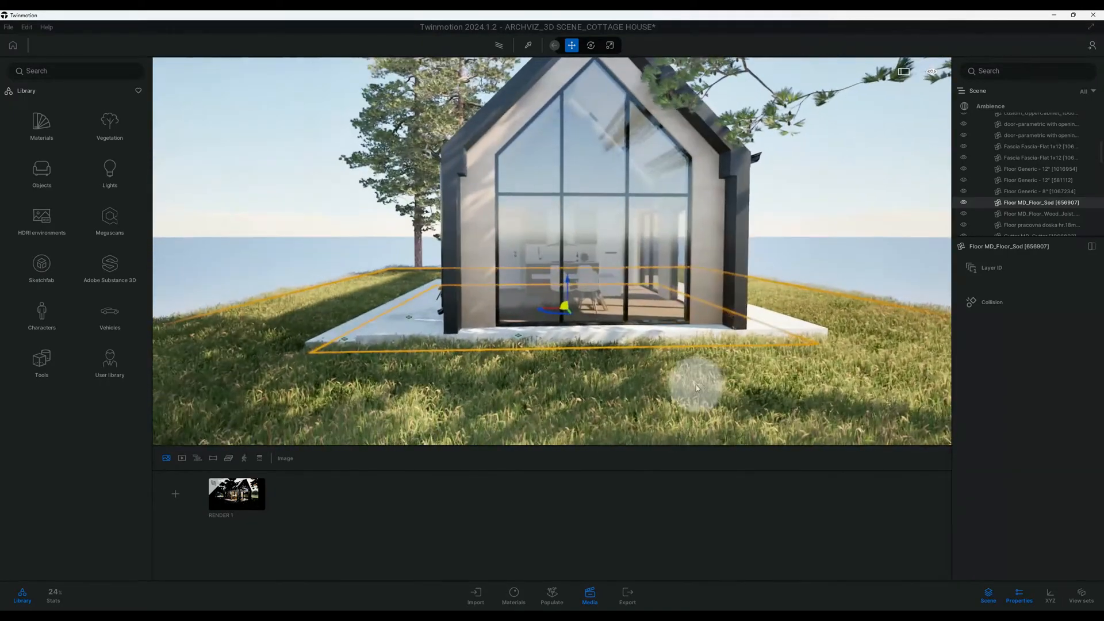
pyautogui.moveTo(702, 384)
pyautogui.keyDown('shift'); pyautogui.mouseDown(button='middle')
pyautogui.moveTo(667, 386)
pyautogui.moveTo(722, 371)
pyautogui.moveTo(701, 381)
pyautogui.mouseUp(button='middle'); pyautogui.keyUp('shift')
pyautogui.scroll(-4, 696, 383)
pyautogui.moveTo(696, 386)
pyautogui.mouseDown(button='right')
pyautogui.moveTo(706, 385)
pyautogui.moveTo(695, 387)
pyautogui.mouseUp(button='right')
pyautogui.press('w')
pyautogui.scroll(-2, 696, 388)
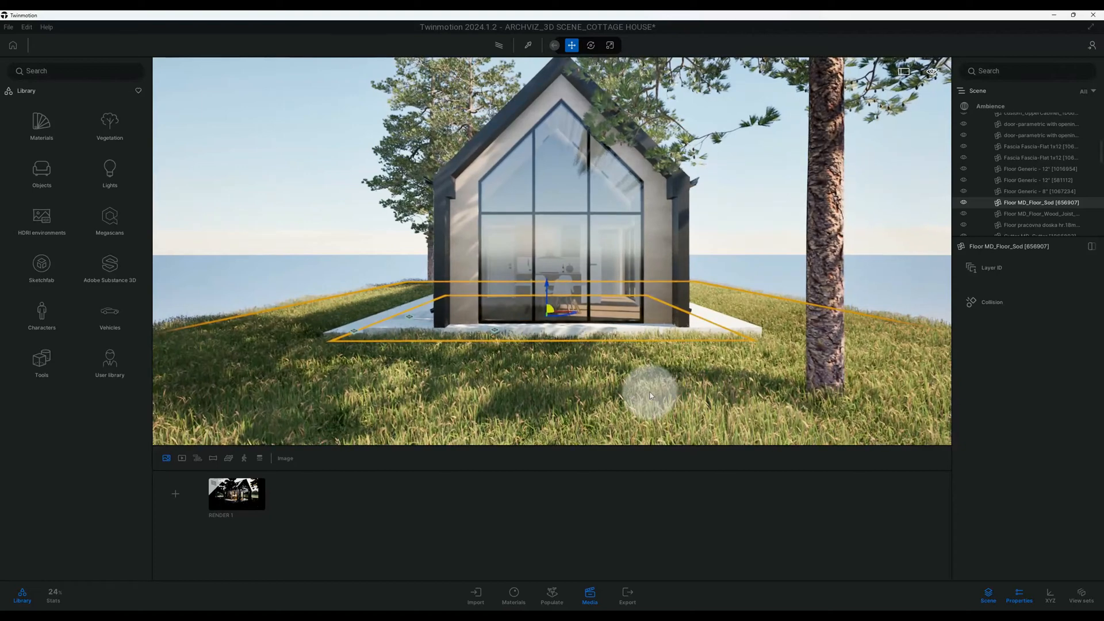
pyautogui.click(175, 493)
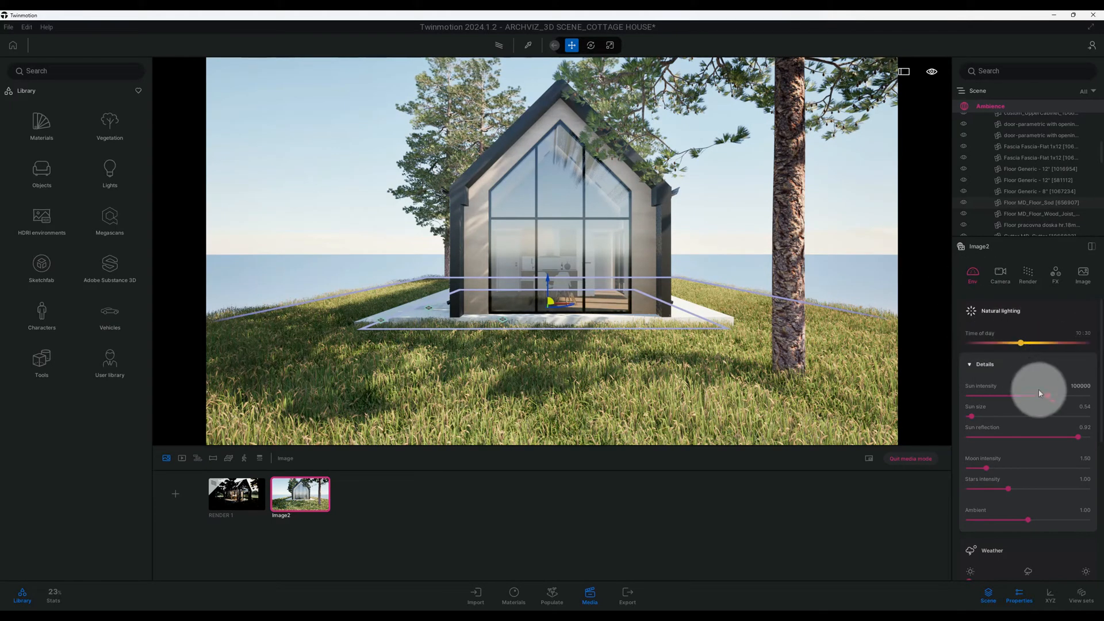
# - Set the new image's time of day to 12:30 and its sun intensity to 5
pyautogui.doubleClick(1076, 333)
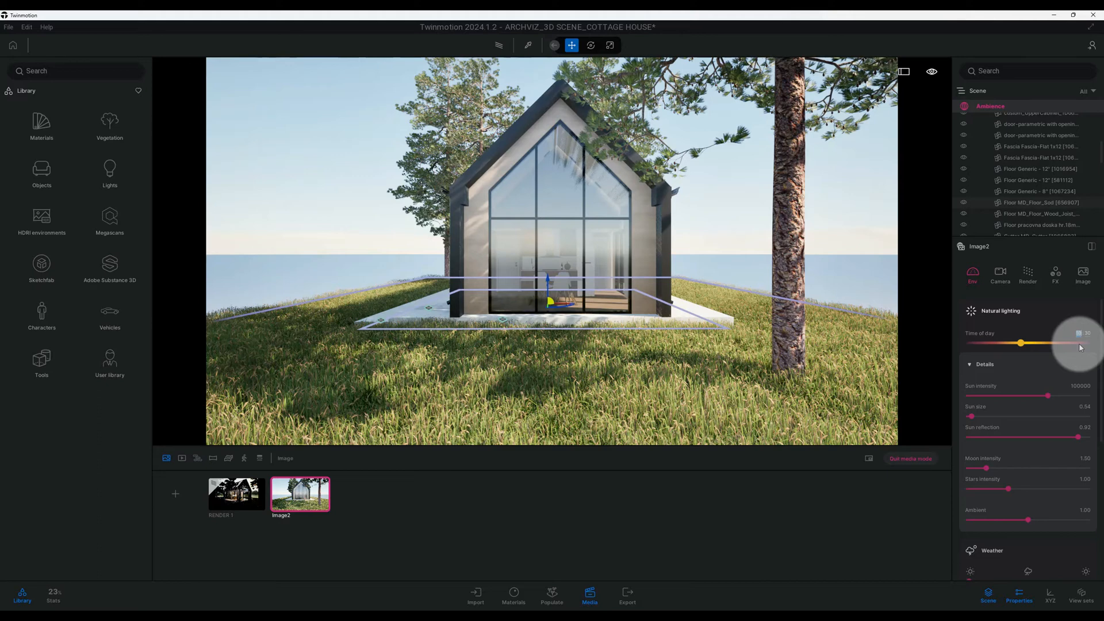
pyautogui.write('12')
pyautogui.press('Return')
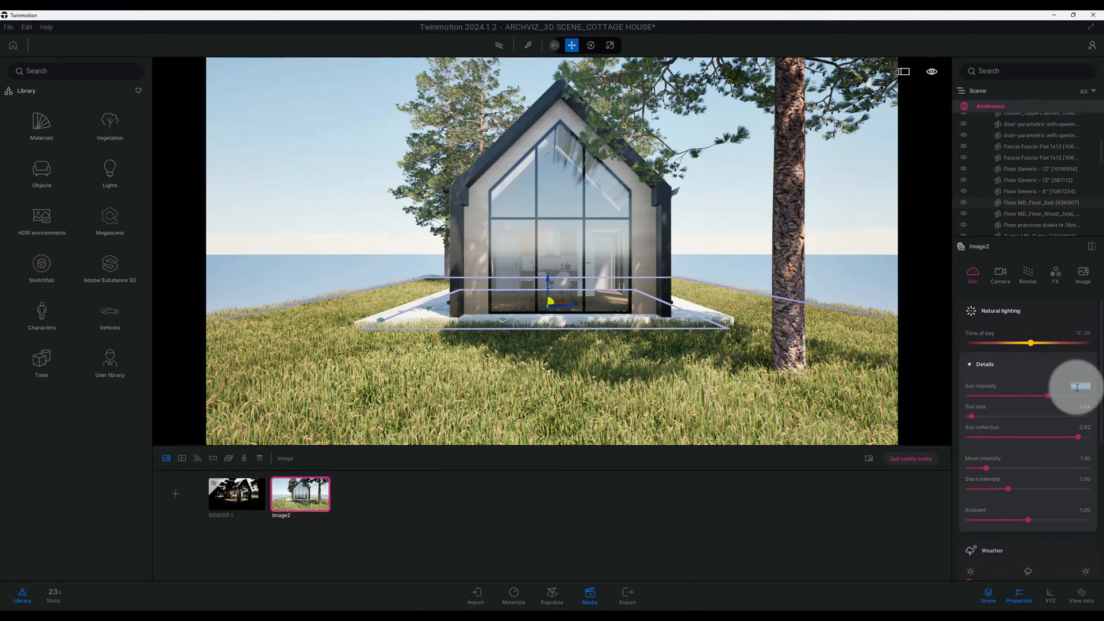
pyautogui.write('0')
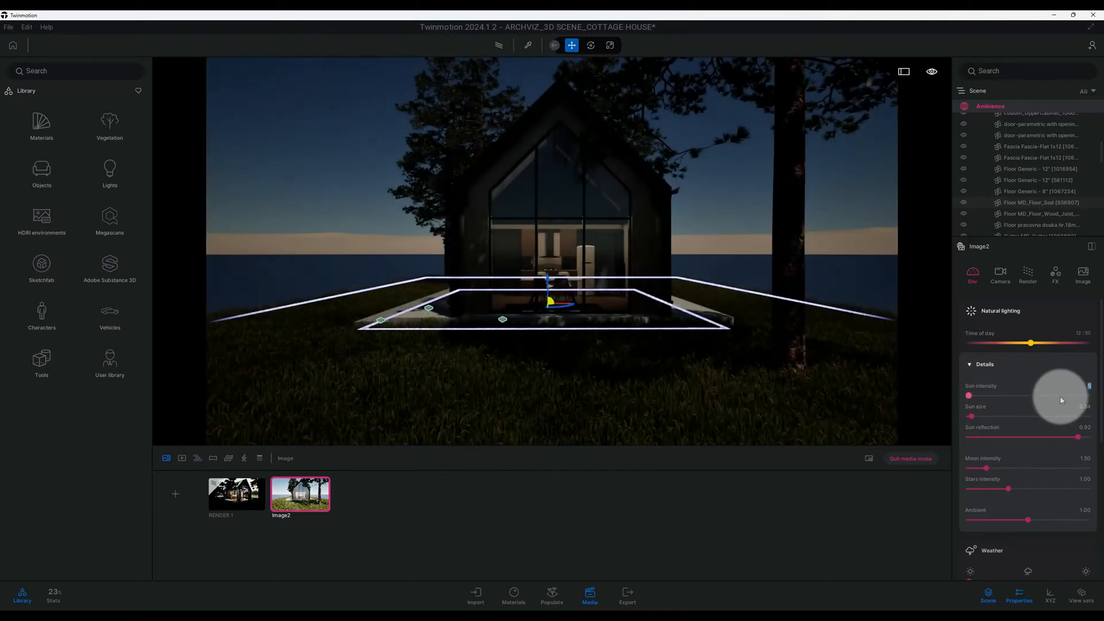
# - Set the image's moon intensity to 1.00 and its ambient light to 2.00
pyautogui.scroll(-1, 1060, 396)
pyautogui.scroll(-1, 1060, 395)
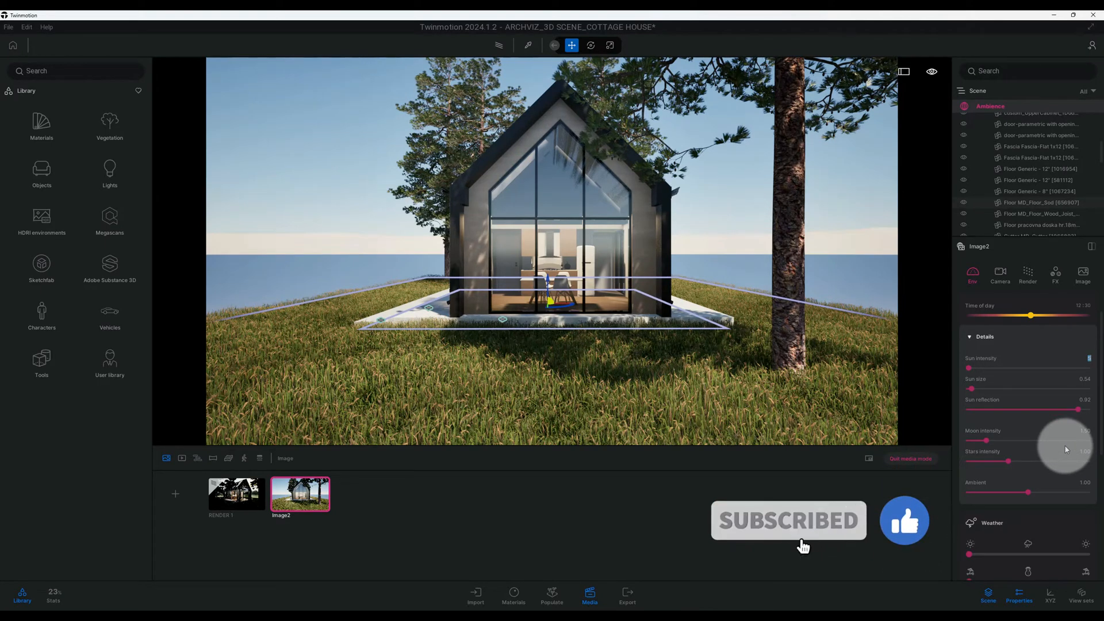
pyautogui.scroll(-1, 1069, 448)
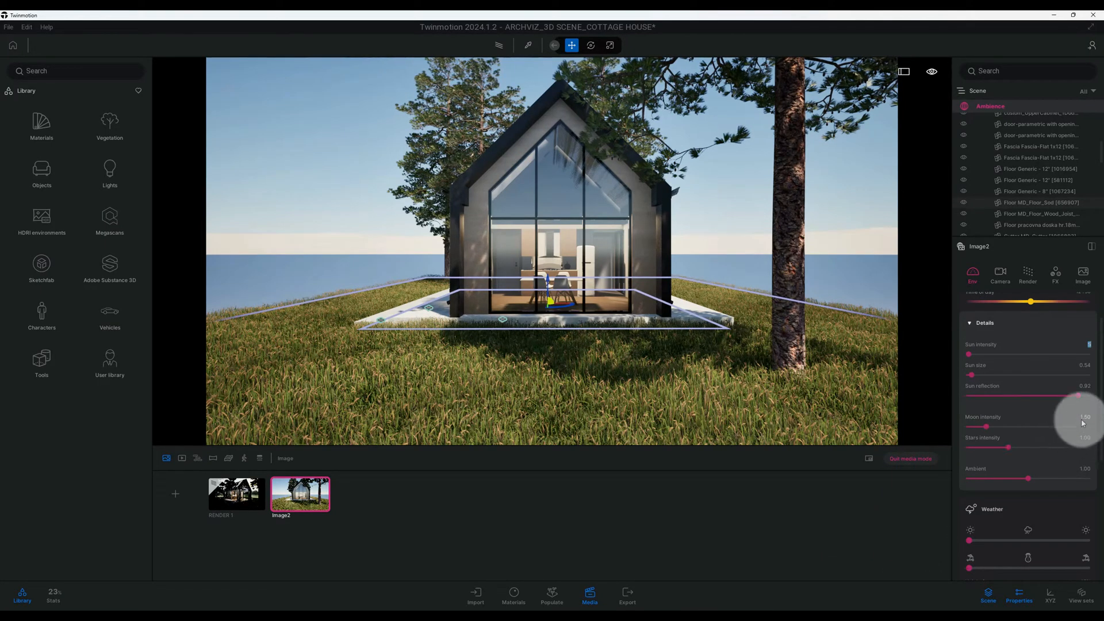
pyautogui.click(1081, 425)
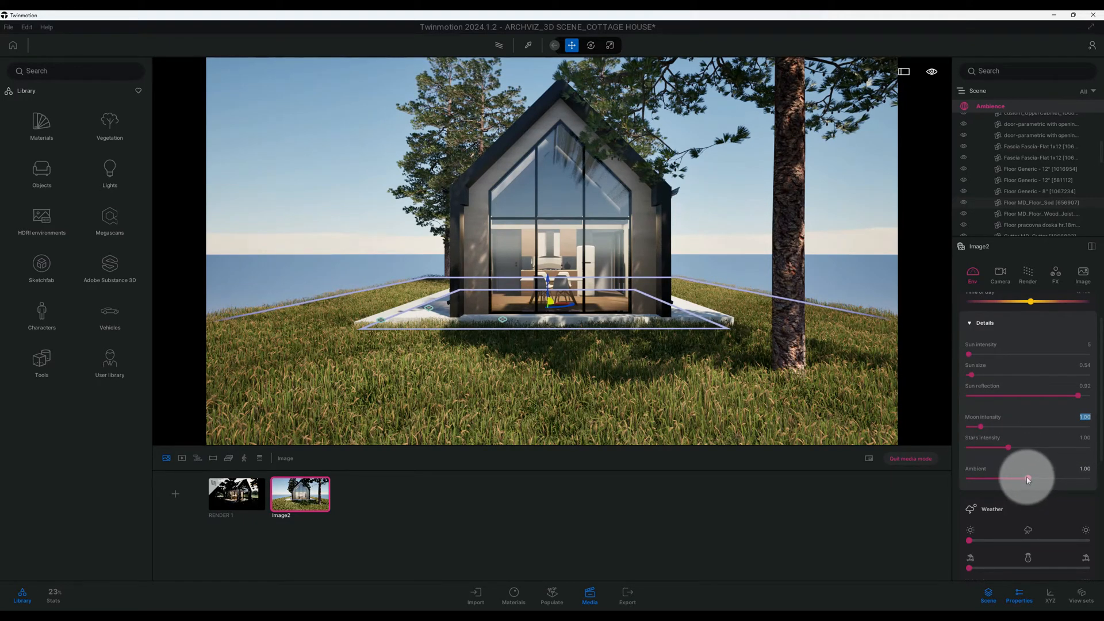
pyautogui.click(1086, 473)
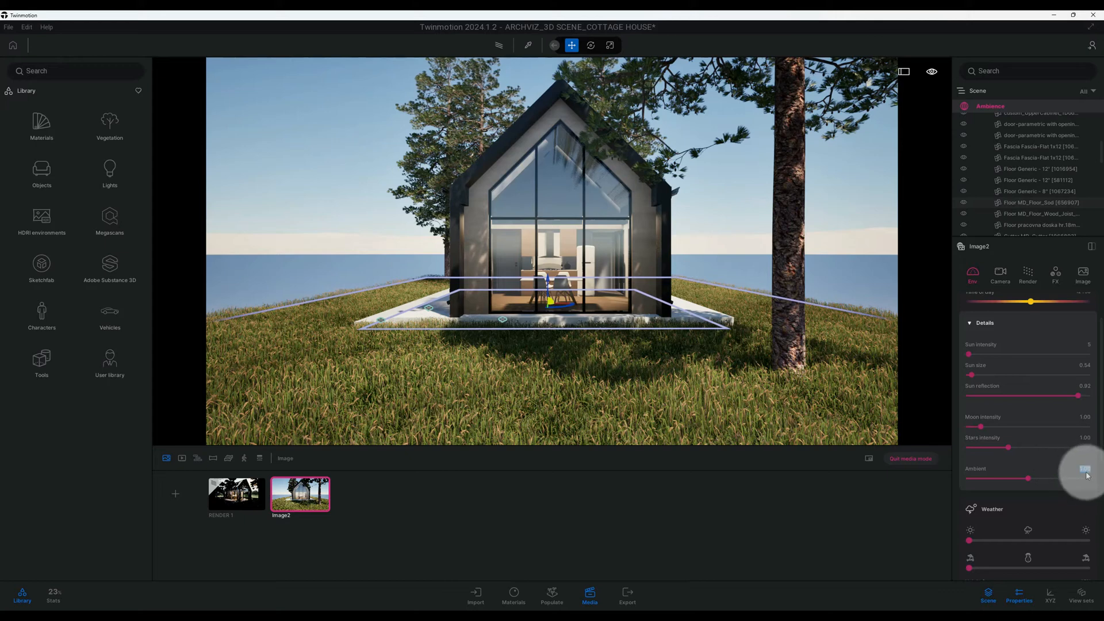
pyautogui.write('2.00')
pyautogui.press('Return')
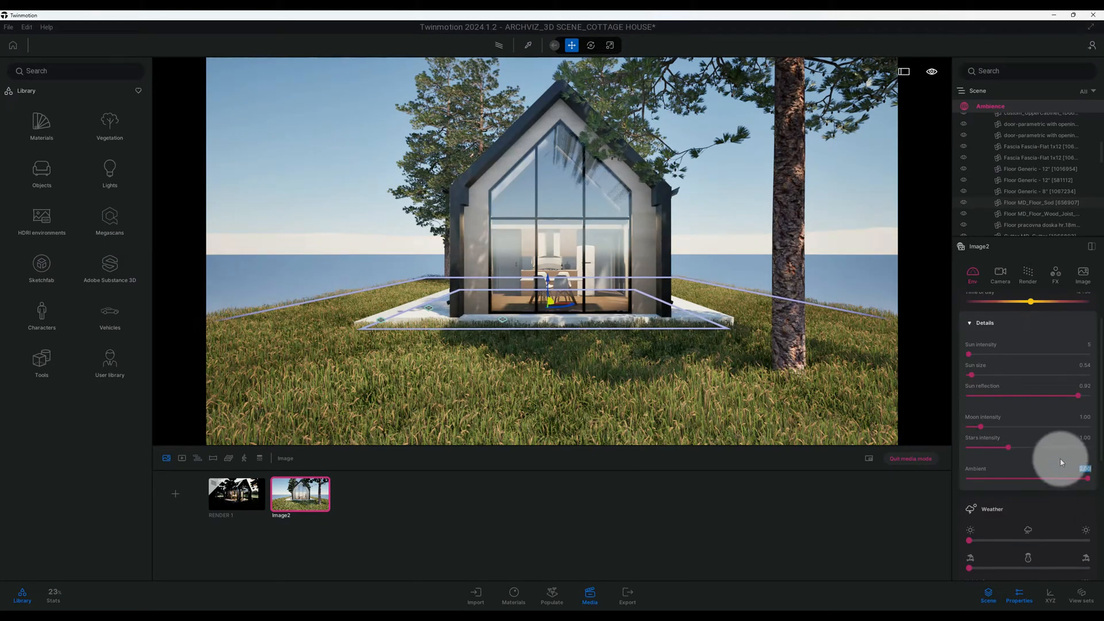
# - Set the image's sun north offset to 160°
pyautogui.scroll(-3, 1060, 457)
pyautogui.scroll(-5, 1061, 458)
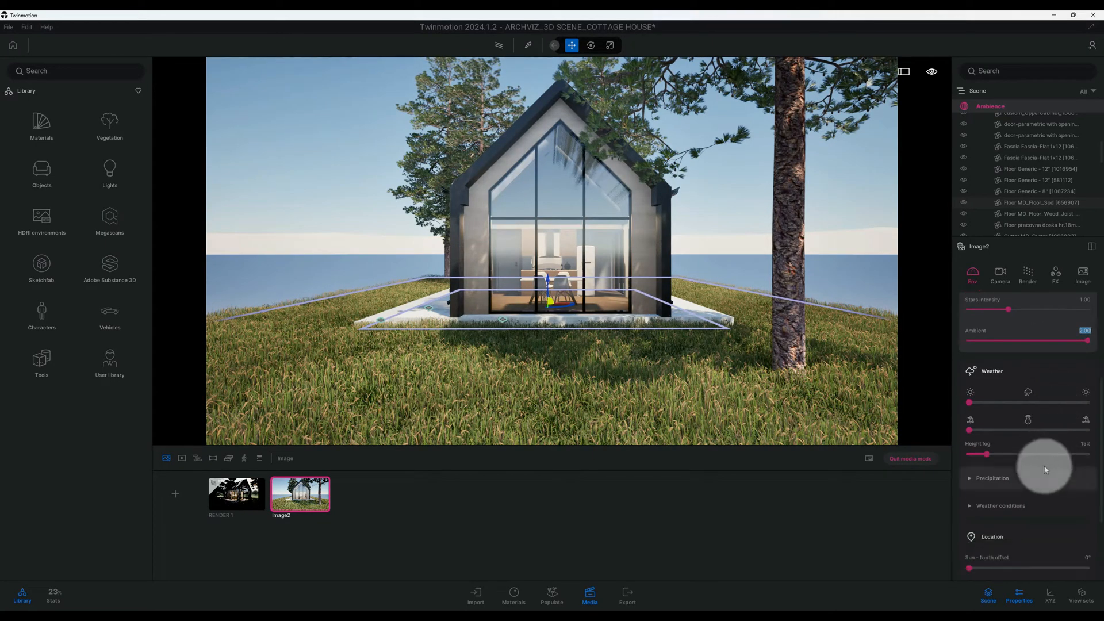
pyautogui.scroll(-1, 1023, 457)
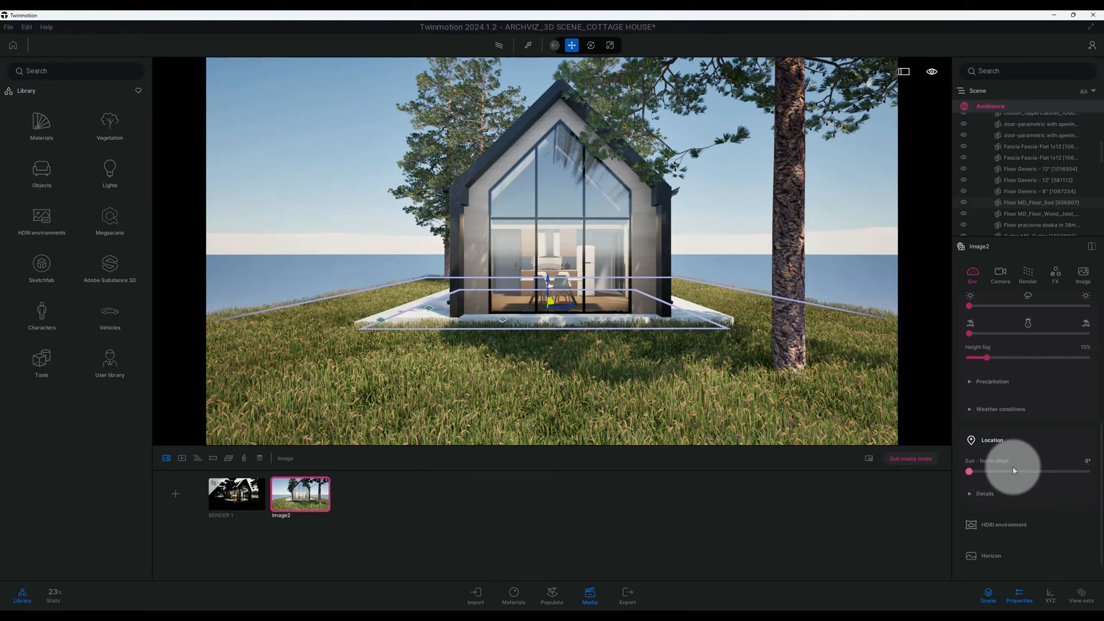
pyautogui.moveTo(976, 471); pyautogui.dragTo(1017, 470)
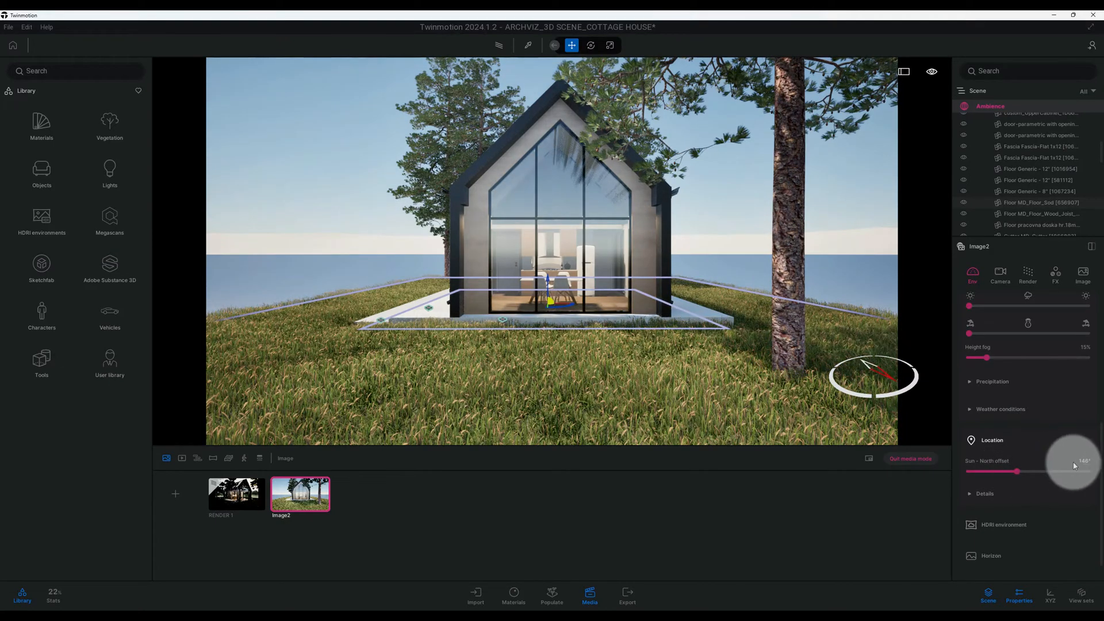
pyautogui.press('Return')
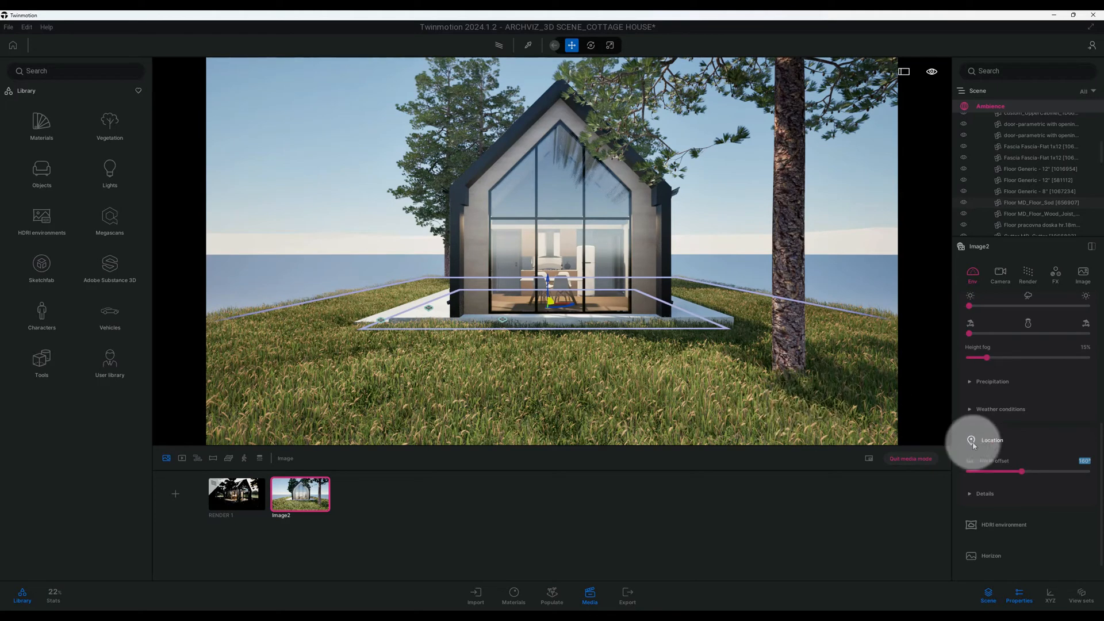
# - Expand the location details and set the month to October
pyautogui.click(1004, 492)
pyautogui.scroll(-1, 1013, 482)
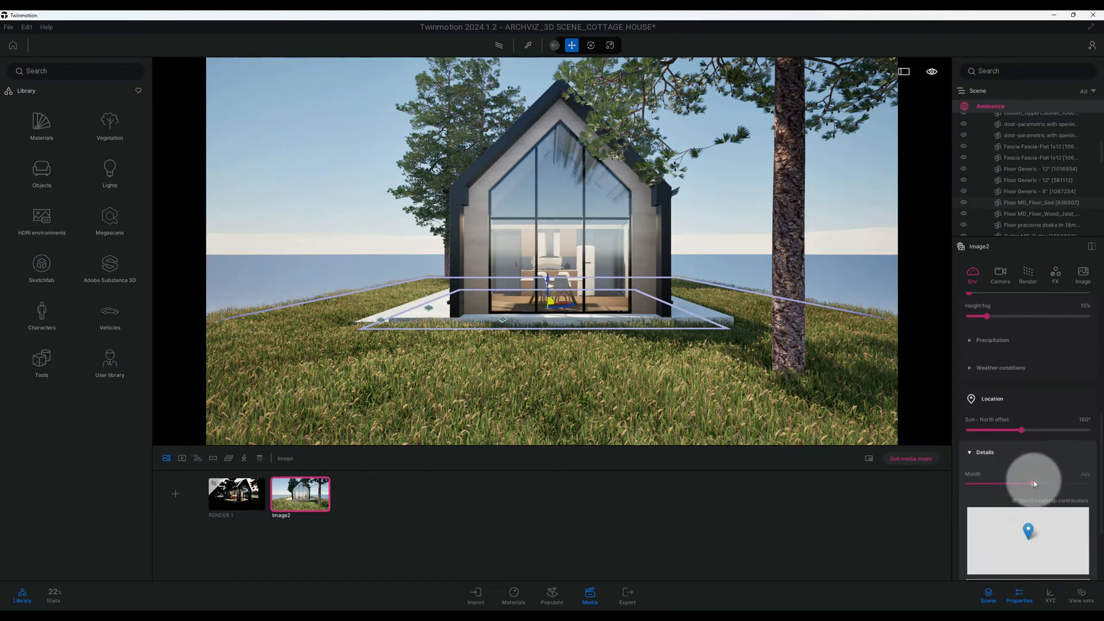
pyautogui.moveTo(1034, 483); pyautogui.dragTo(1065, 483)
pyautogui.scroll(-1, 1031, 457)
pyautogui.scroll(-2, 1026, 454)
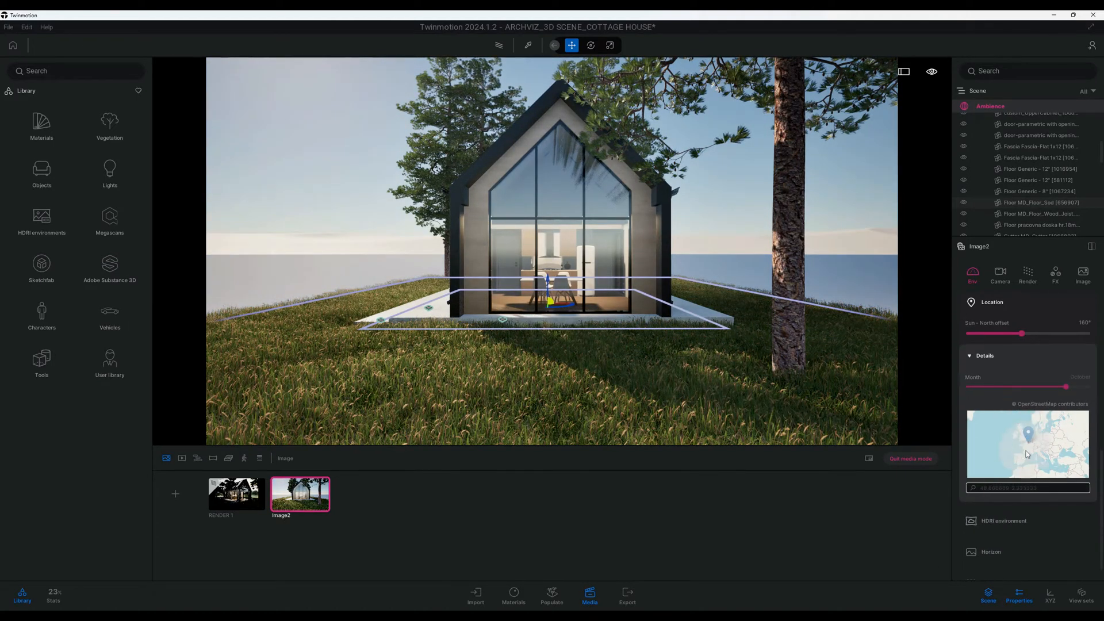
# - Enable the HDRI environment for the image and switch it to Backdrop HDRI
pyautogui.click(1015, 495)
pyautogui.scroll(-1, 1019, 485)
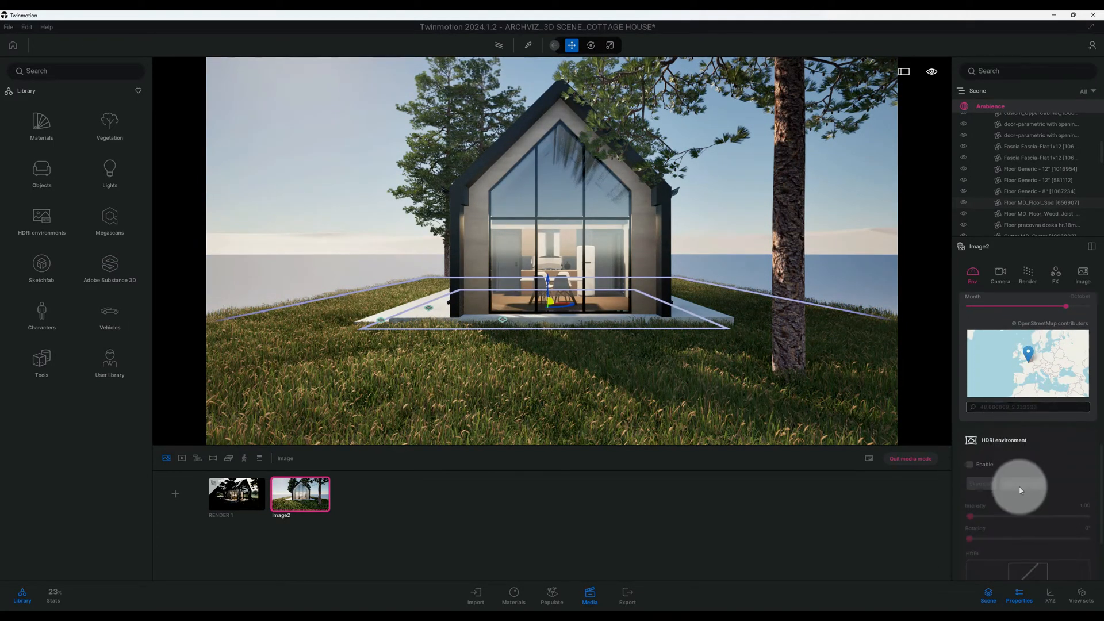
pyautogui.click(971, 464)
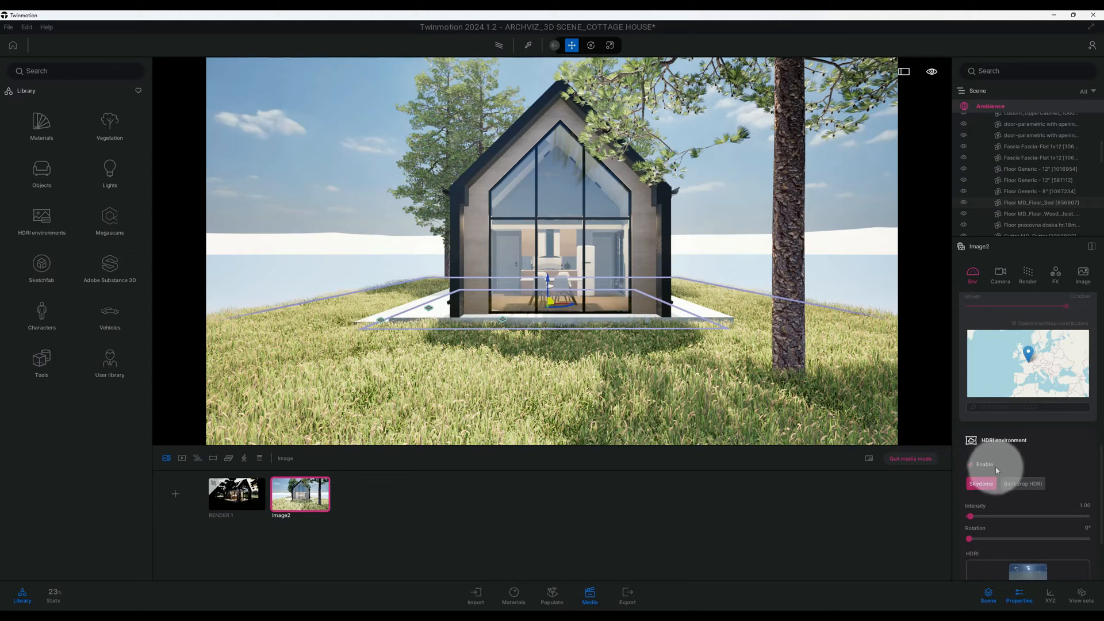
pyautogui.click(1022, 483)
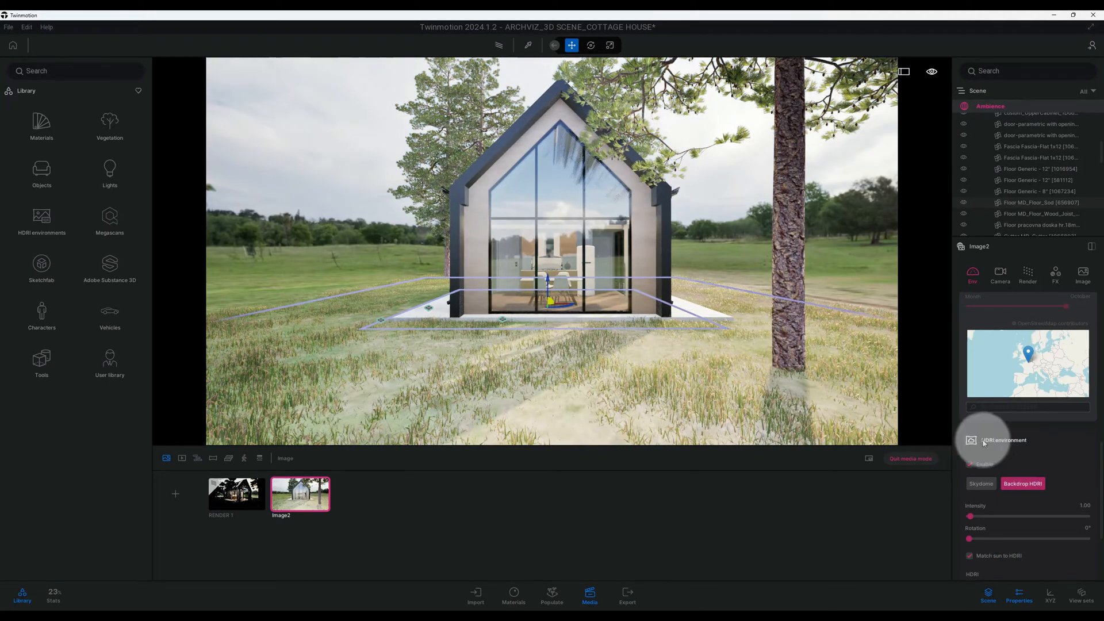
# - Rotate the backdrop HDRI to 340°
pyautogui.scroll(-2, 1029, 442)
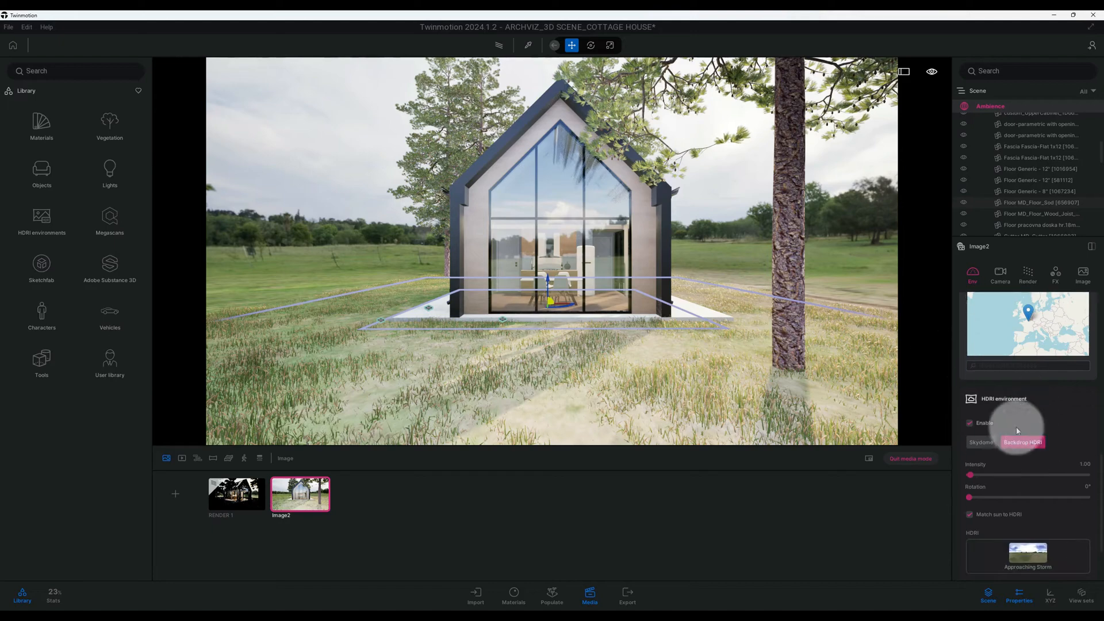
pyautogui.scroll(-2, 1026, 431)
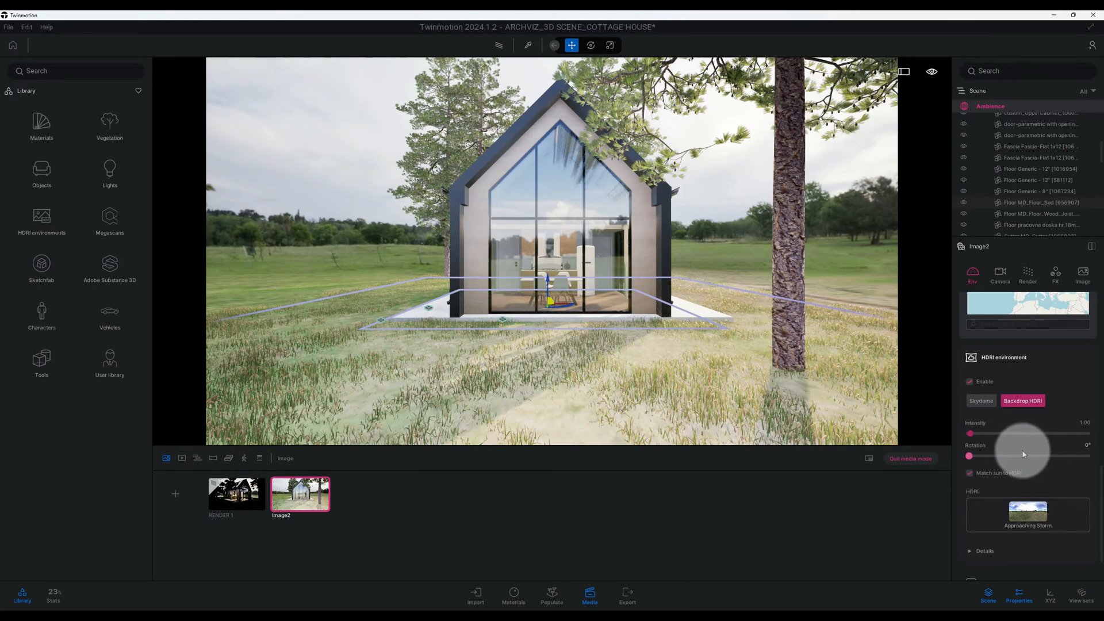
pyautogui.click(1086, 444)
pyautogui.write('340')
pyautogui.press('Return')
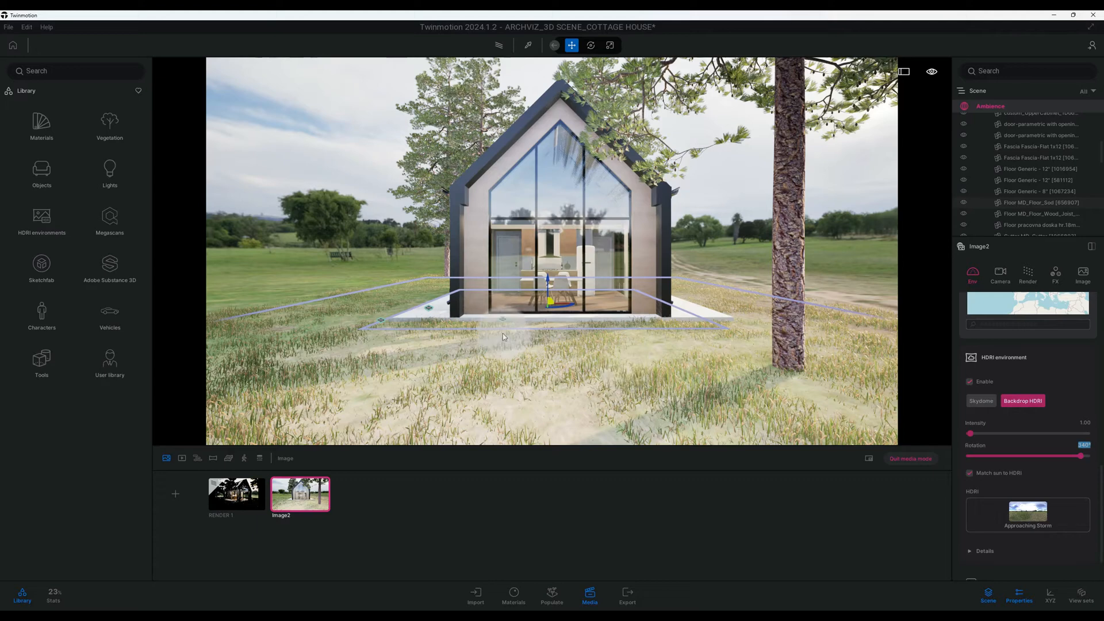
pyautogui.click(393, 294)
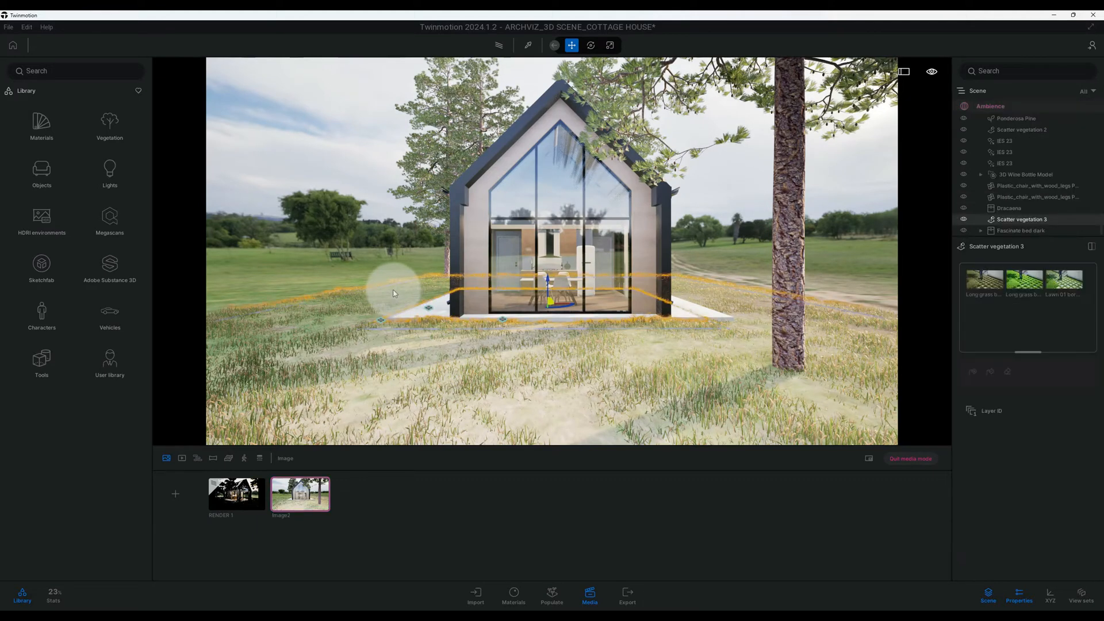
pyautogui.click(353, 272)
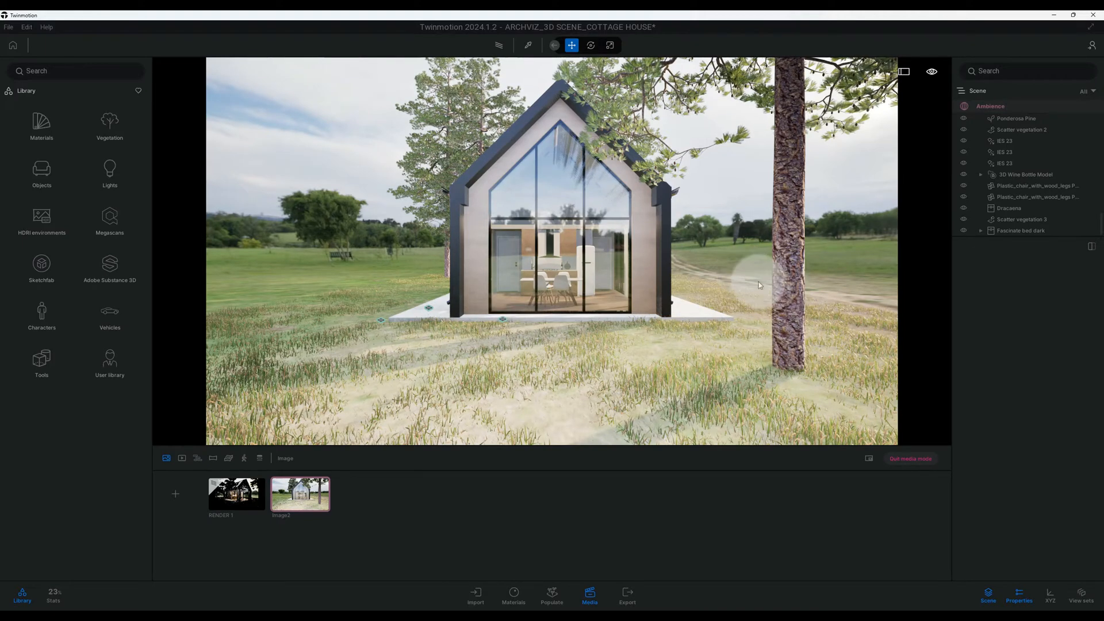
pyautogui.click(738, 334)
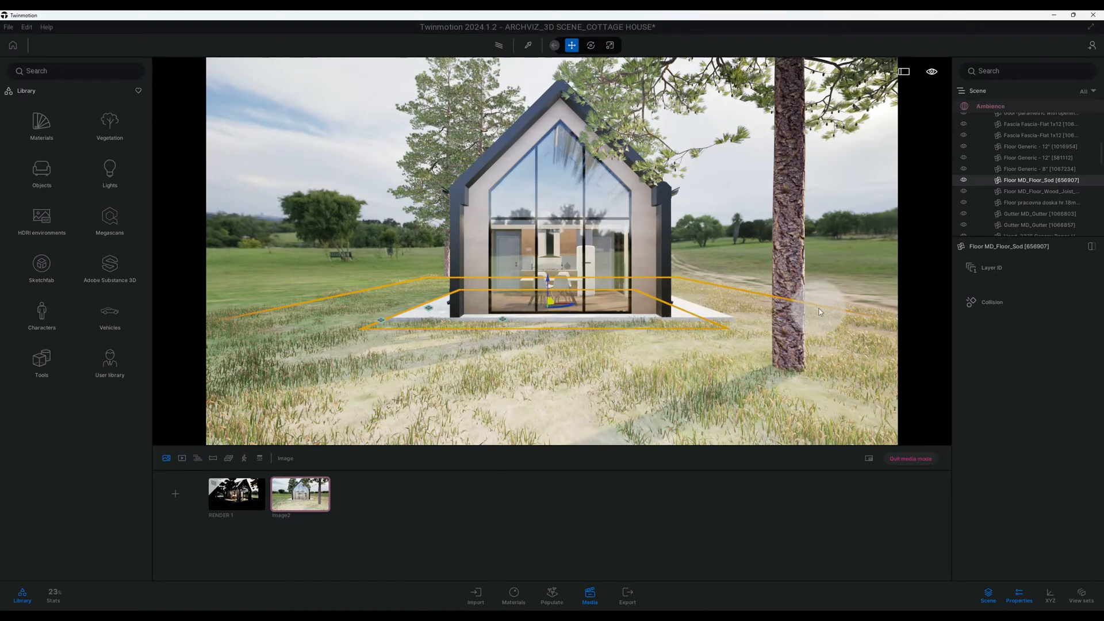
# - Expand the details of Image2's backdrop HDRI and lower its height offset to reveal more of the grass around the cottage
pyautogui.click(292, 513)
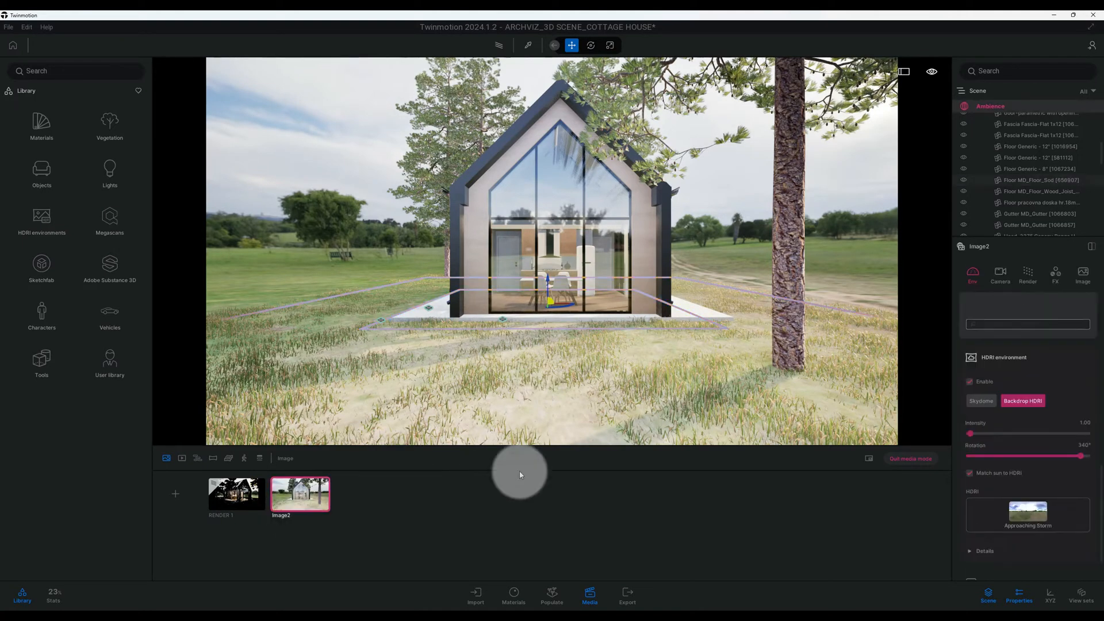
pyautogui.scroll(-1, 1019, 451)
pyautogui.scroll(-1, 1019, 450)
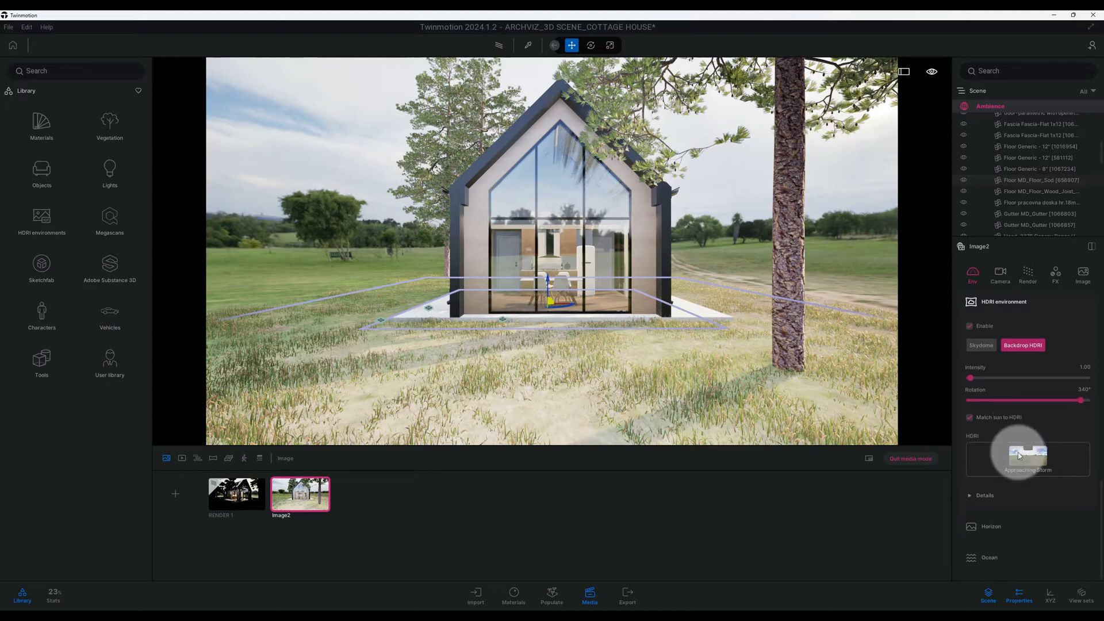
pyautogui.click(1006, 487)
pyautogui.scroll(-2, 1006, 487)
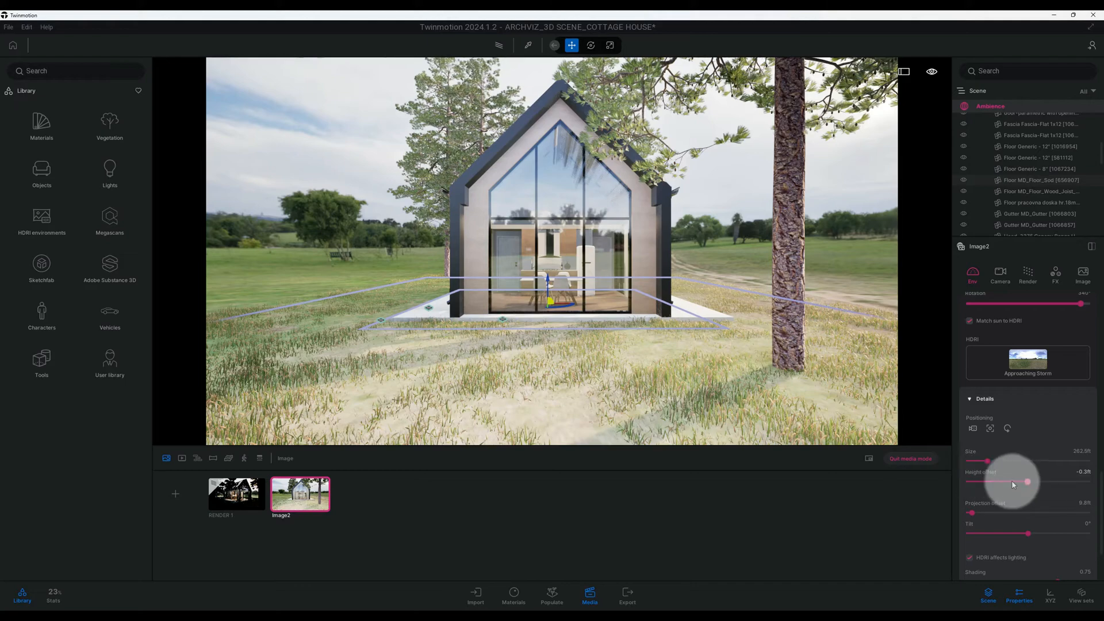
pyautogui.moveTo(1025, 483); pyautogui.dragTo(1023, 484)
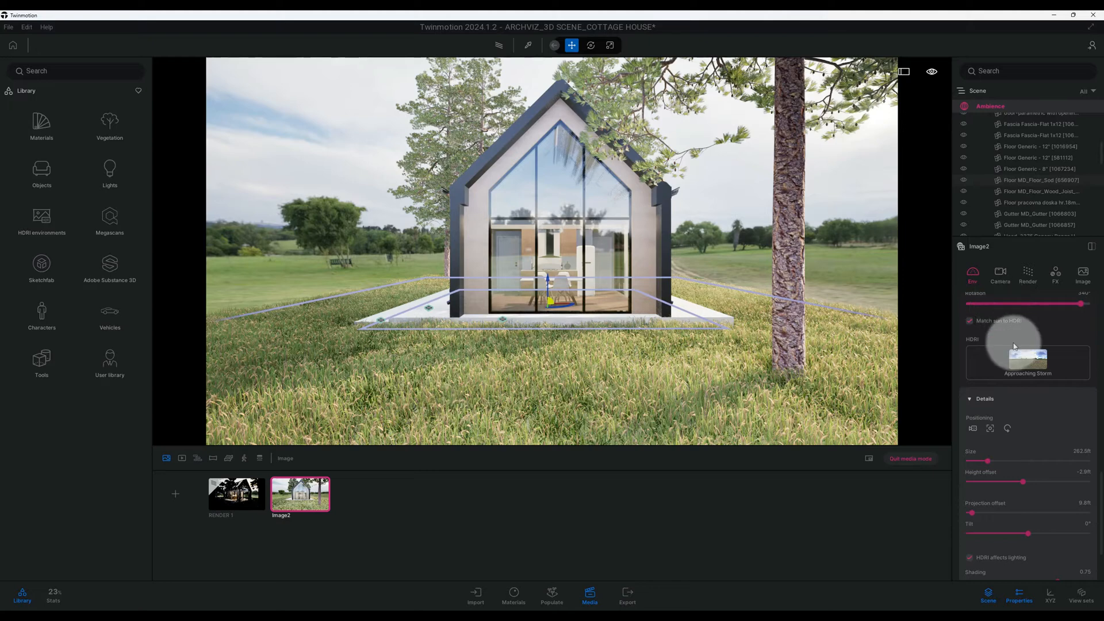
pyautogui.scroll(-2, 1022, 436)
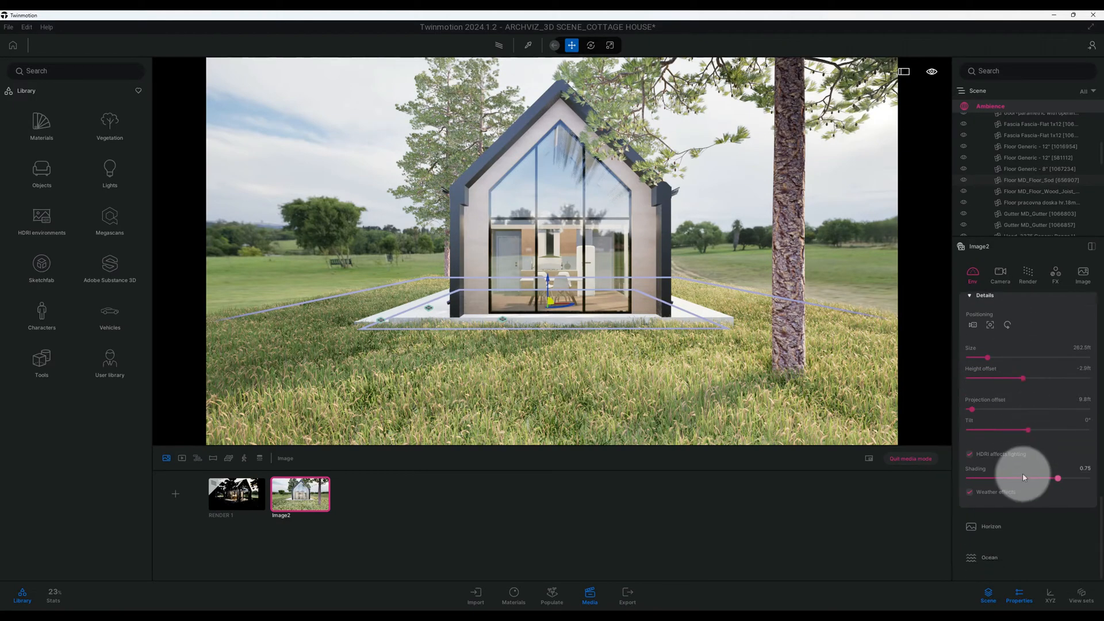
# - Set the image camera's exposure to 0.25 and its white balance to 6200 K
pyautogui.click(1001, 274)
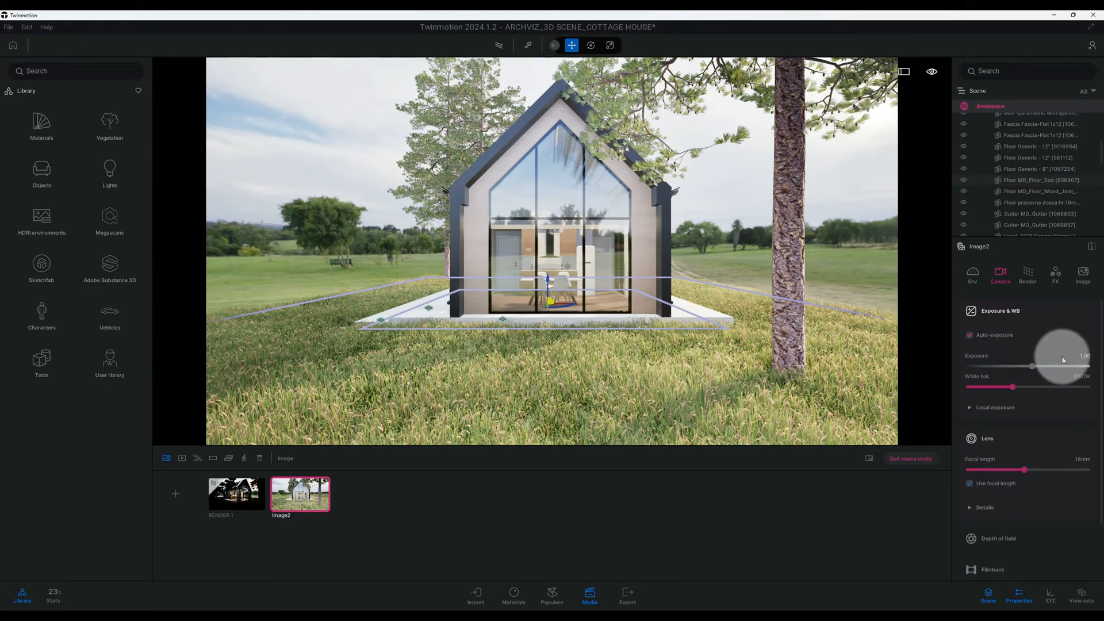
pyautogui.write('0')
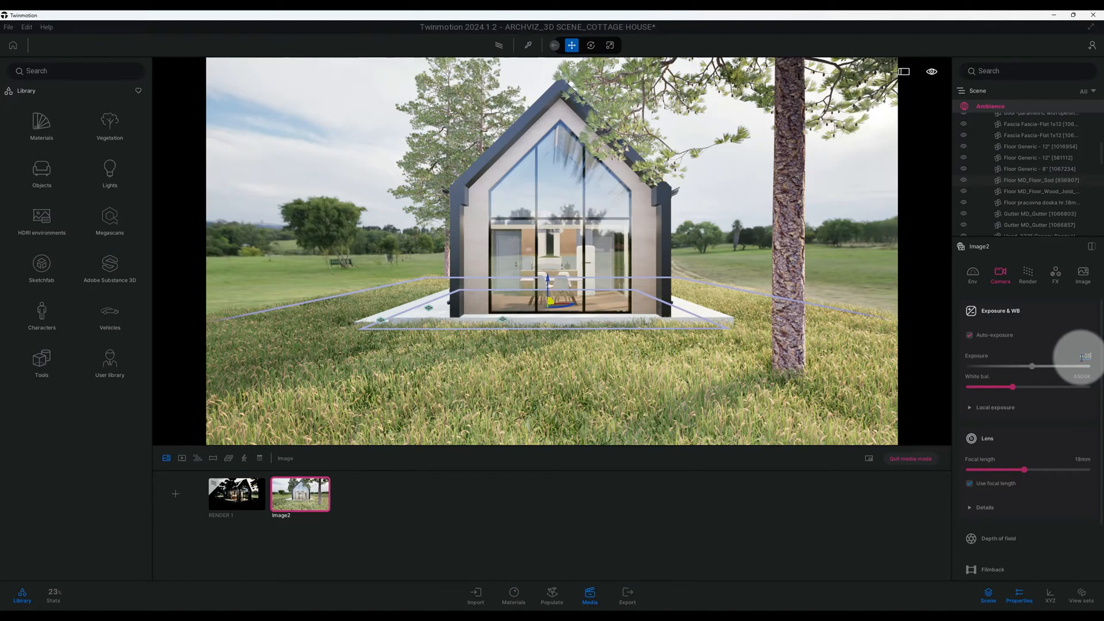
pyautogui.write('.25')
pyautogui.press('Return')
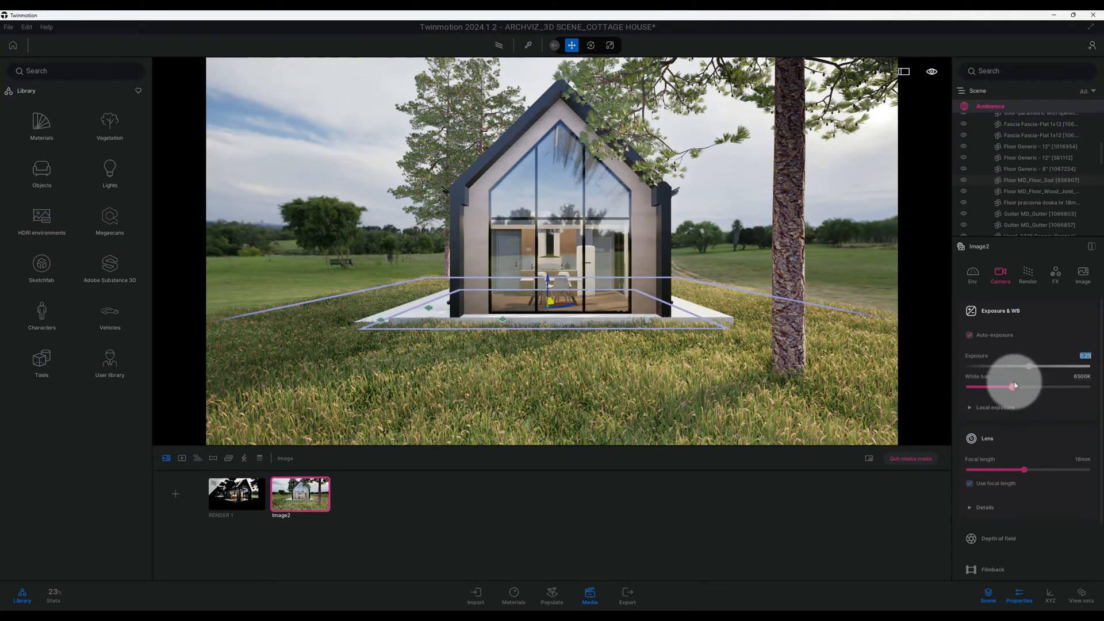
pyautogui.click(1082, 376)
pyautogui.write('6')
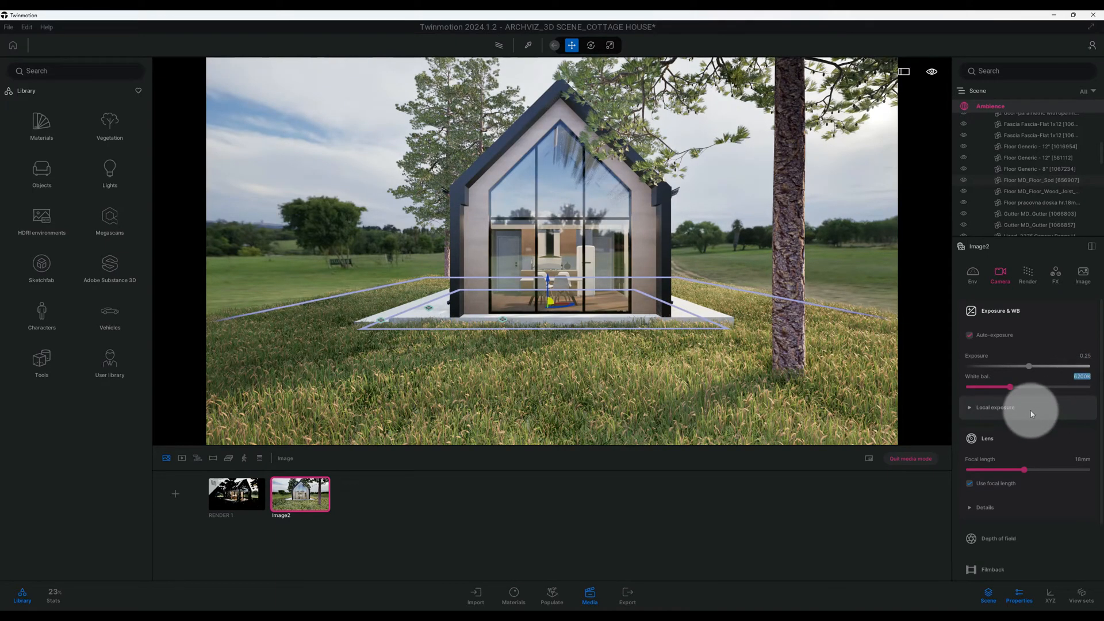
# - Expand the local exposure settings and set highlights to 1.00 and shadows to 0.45
pyautogui.click(1005, 412)
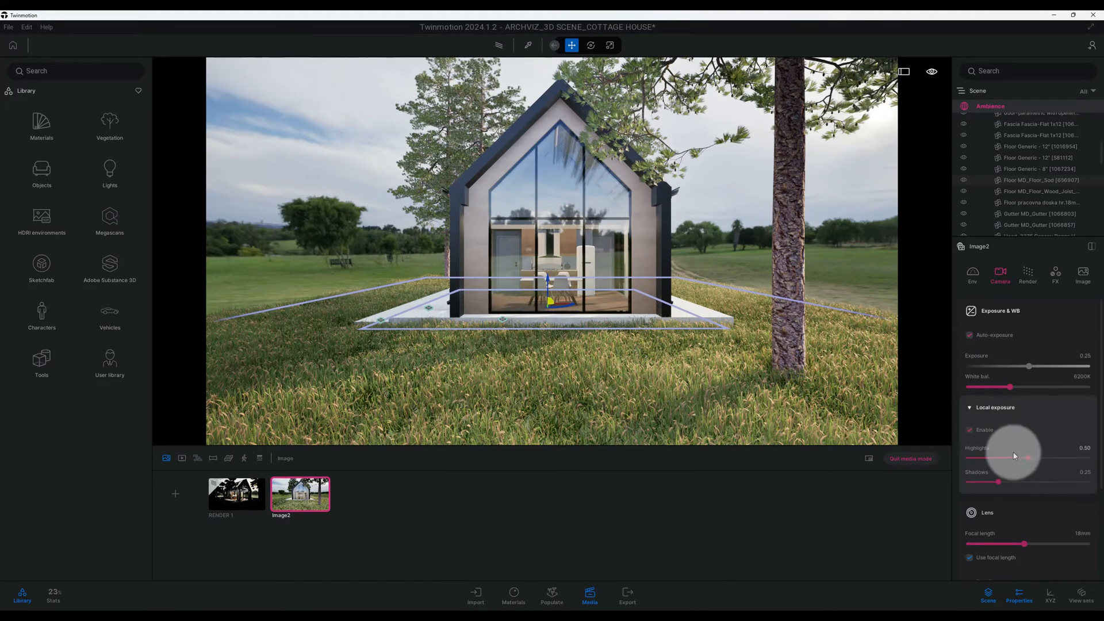
pyautogui.click(1082, 452)
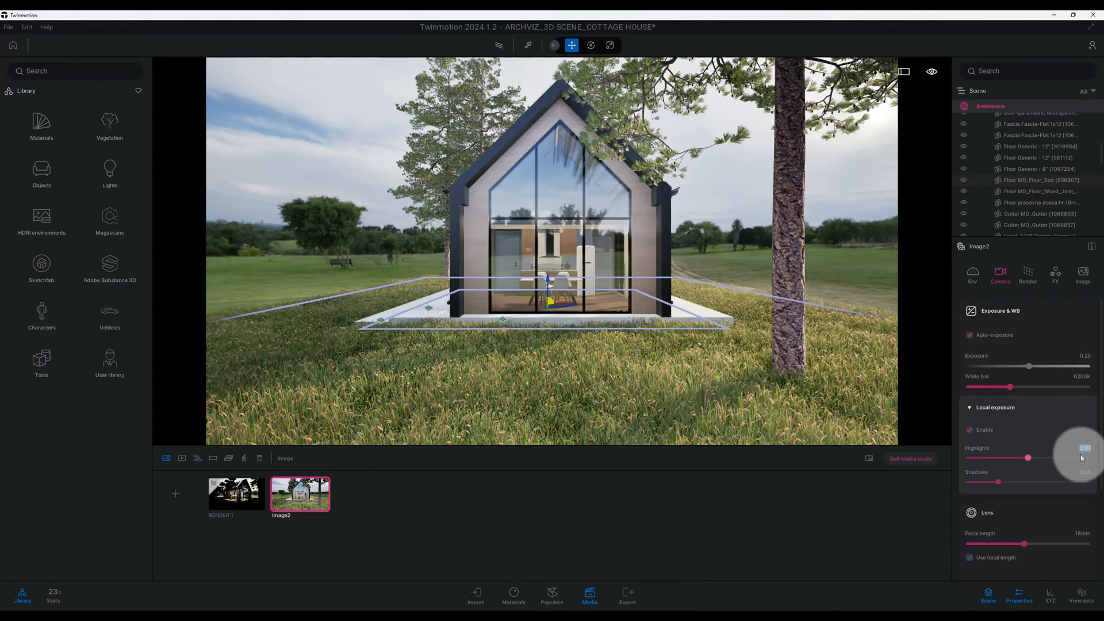
pyautogui.press('Return')
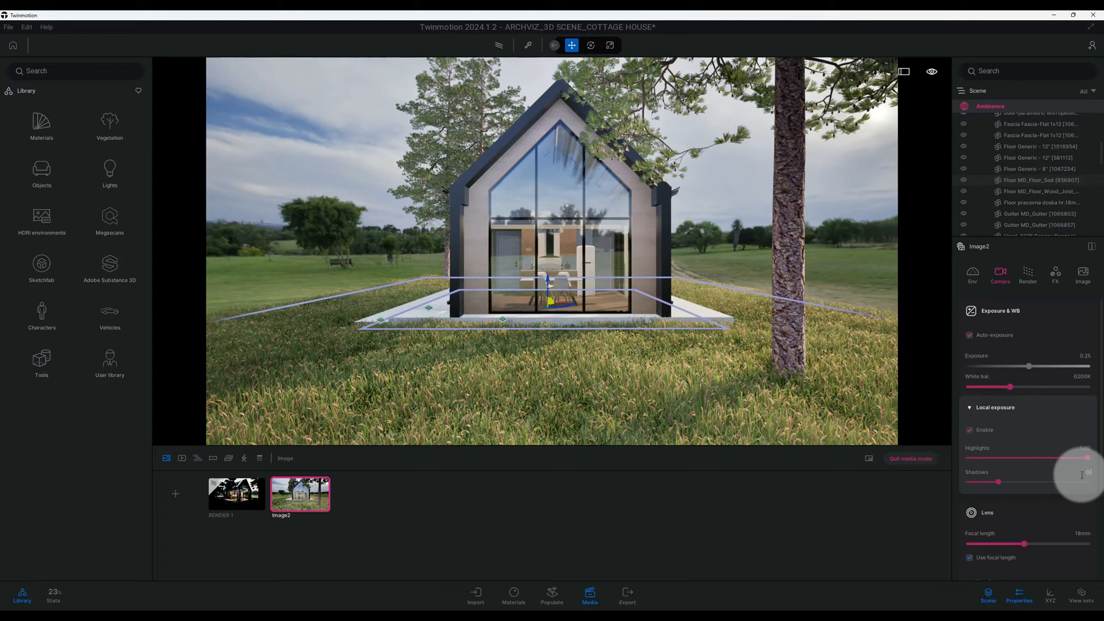
pyautogui.scroll(-4, 1078, 470)
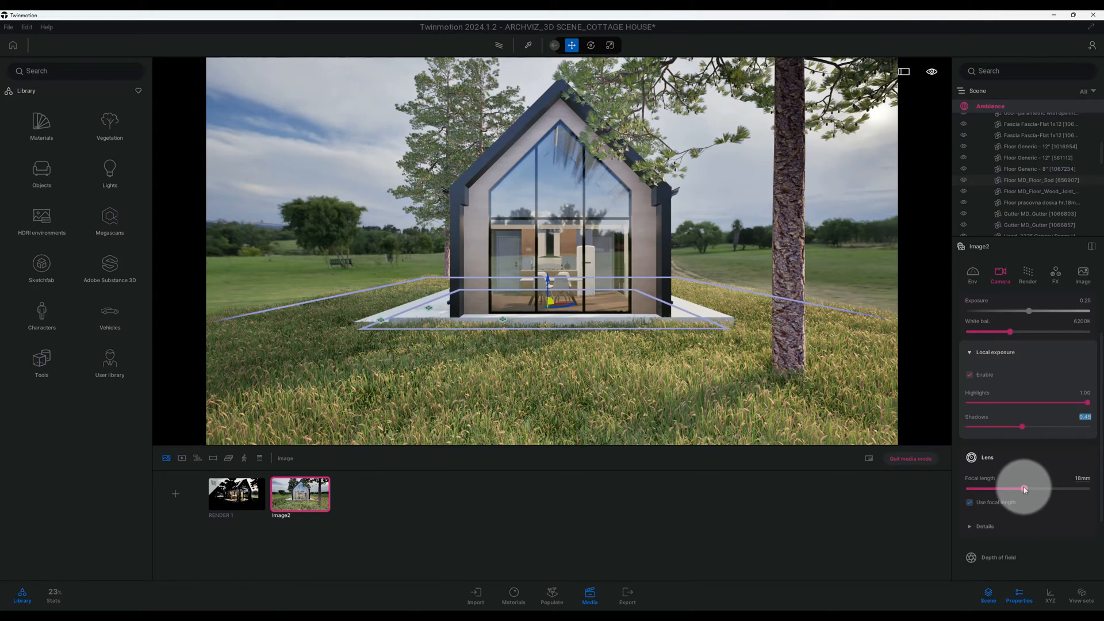
# - Set the camera lens focal length to 21 mm
pyautogui.click(1076, 478)
pyautogui.write('21')
pyautogui.press('Return')
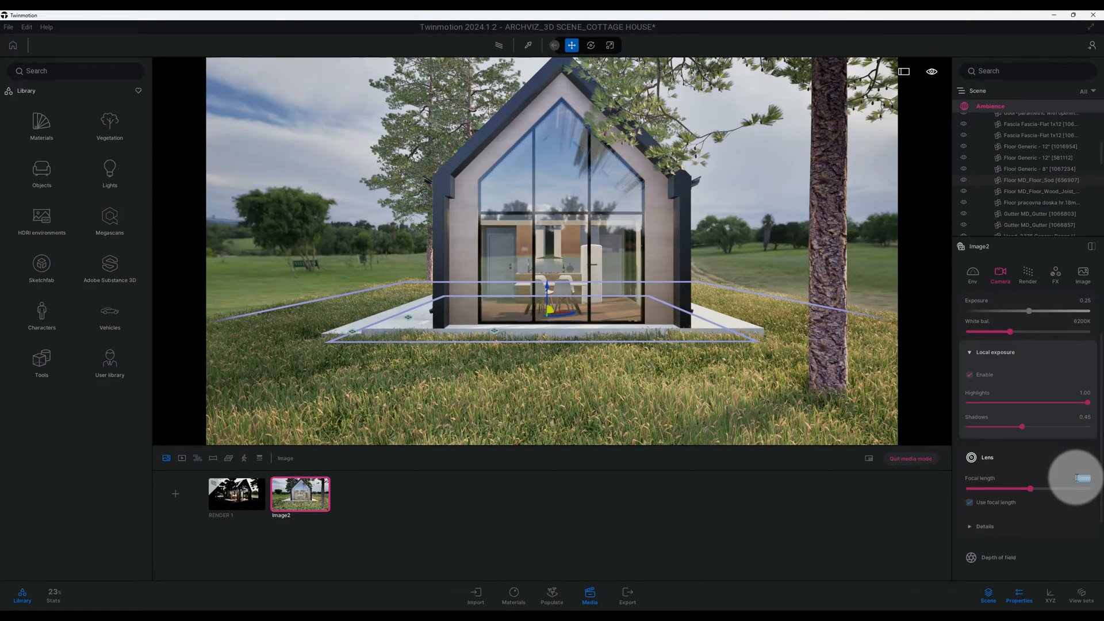
# - Expand the lens details and set vignetting to 45% and sharpness to 25%
pyautogui.scroll(-2, 1034, 492)
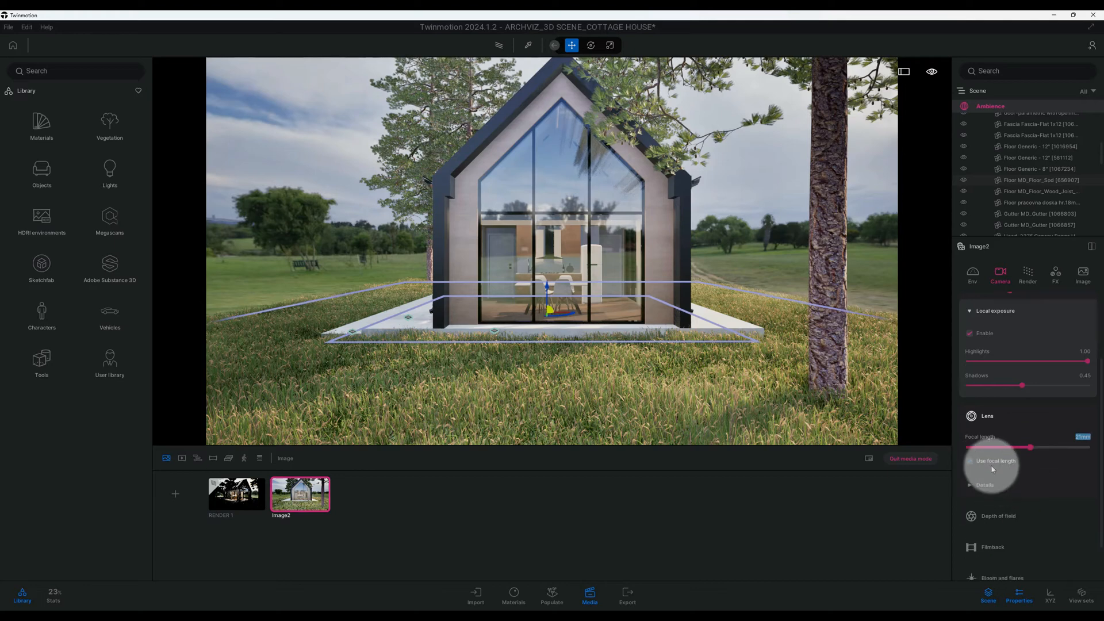
pyautogui.click(992, 466)
pyautogui.click(998, 485)
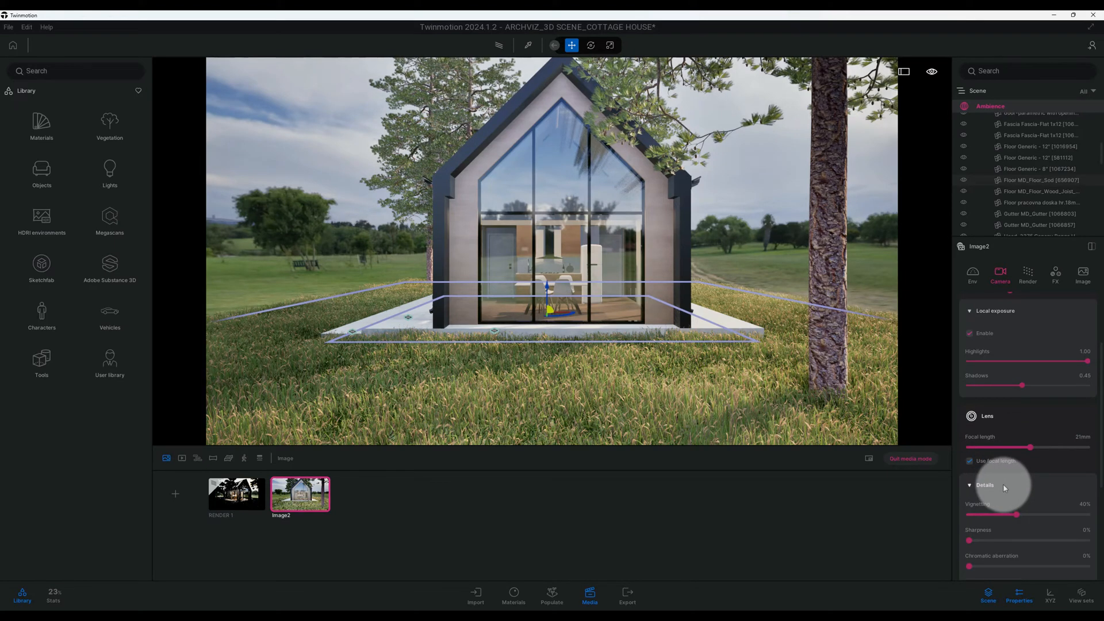
pyautogui.scroll(-1, 1003, 484)
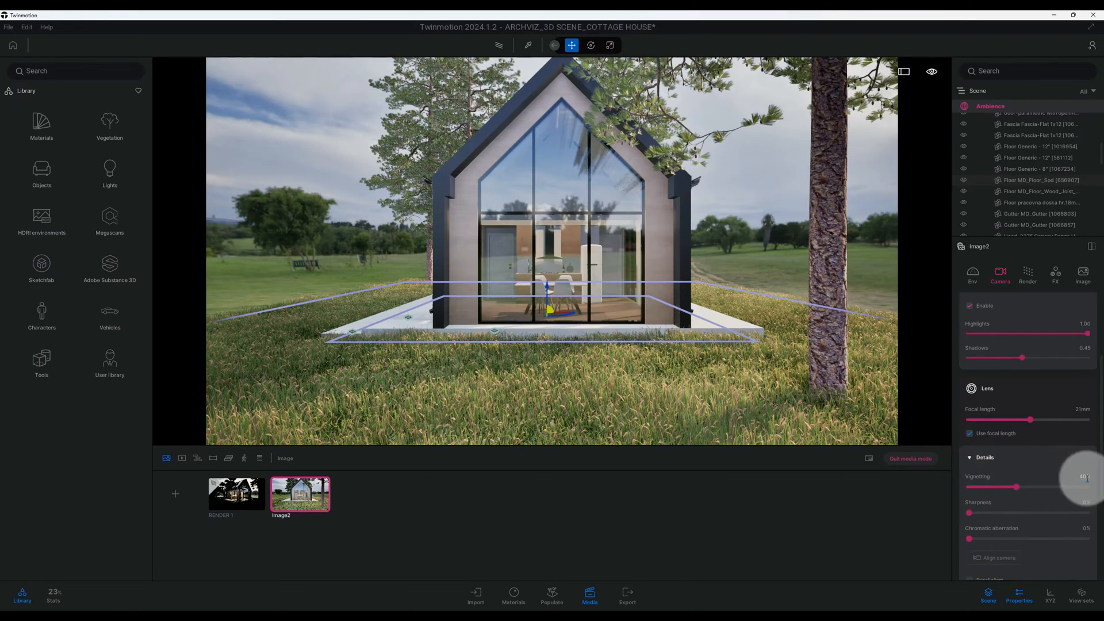
pyautogui.click(1086, 477)
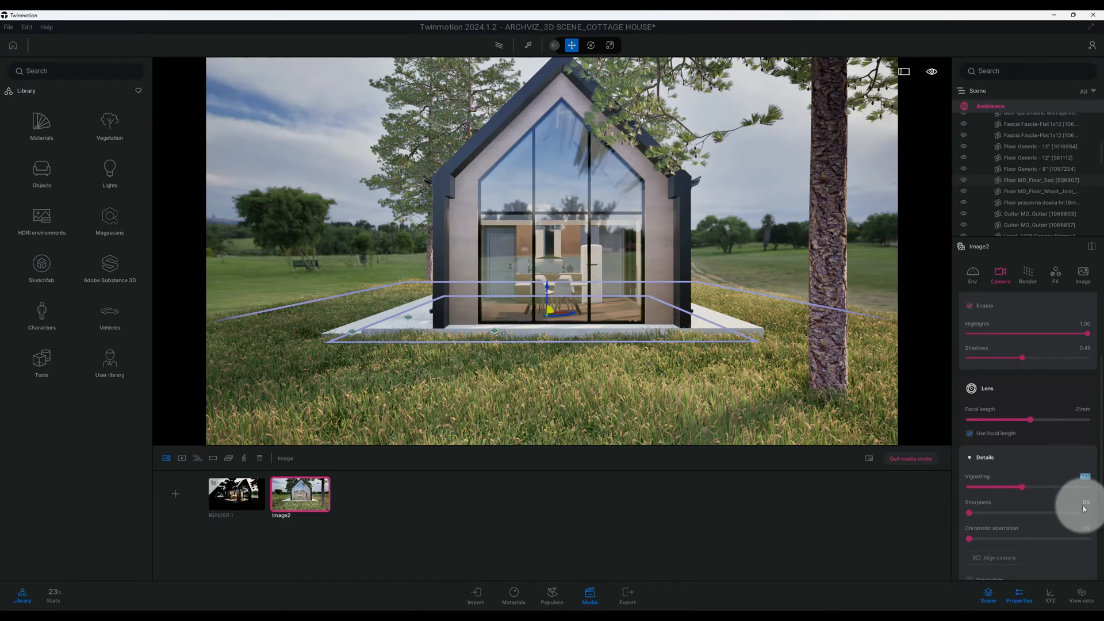
pyautogui.click(1085, 503)
pyautogui.write('25')
pyautogui.press('Return')
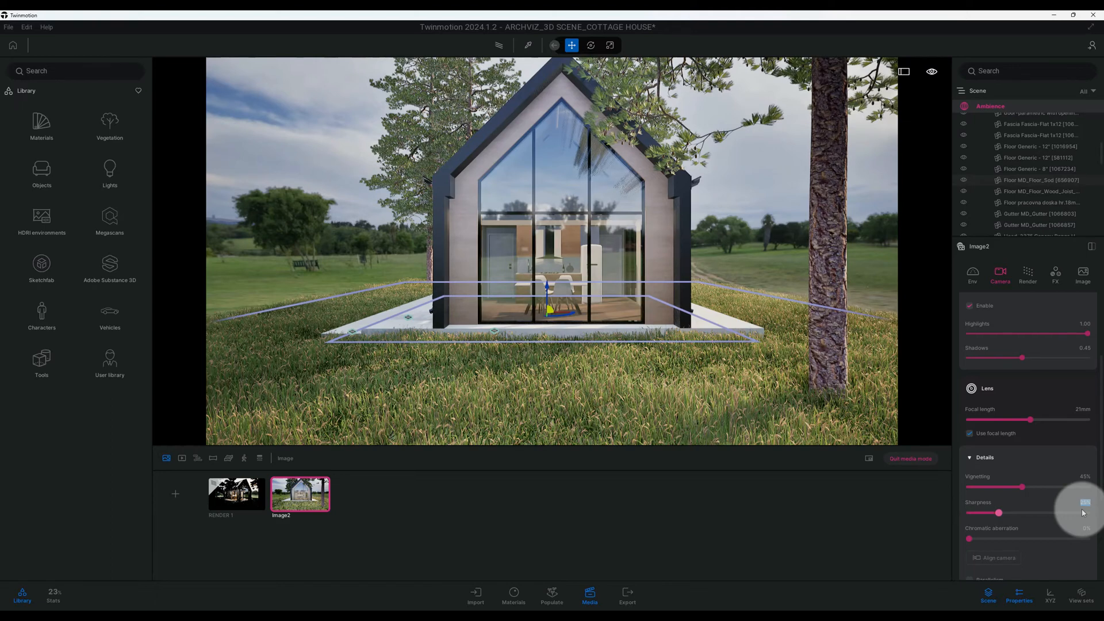
# - Set the lens chromatic aberration to 1%
pyautogui.scroll(-2, 1070, 501)
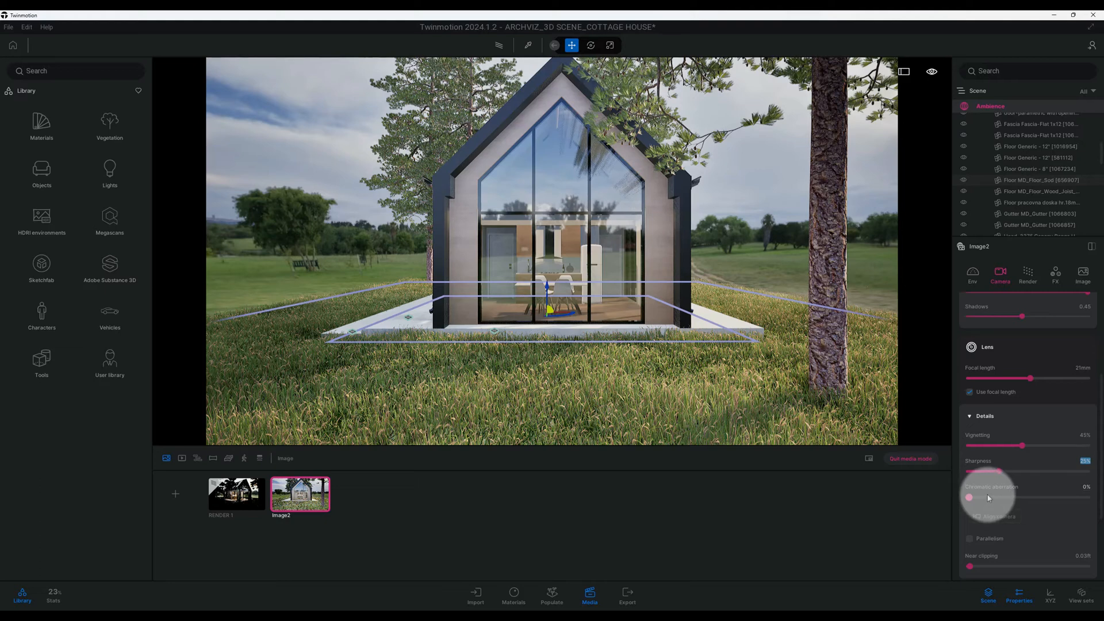
pyautogui.click(1086, 488)
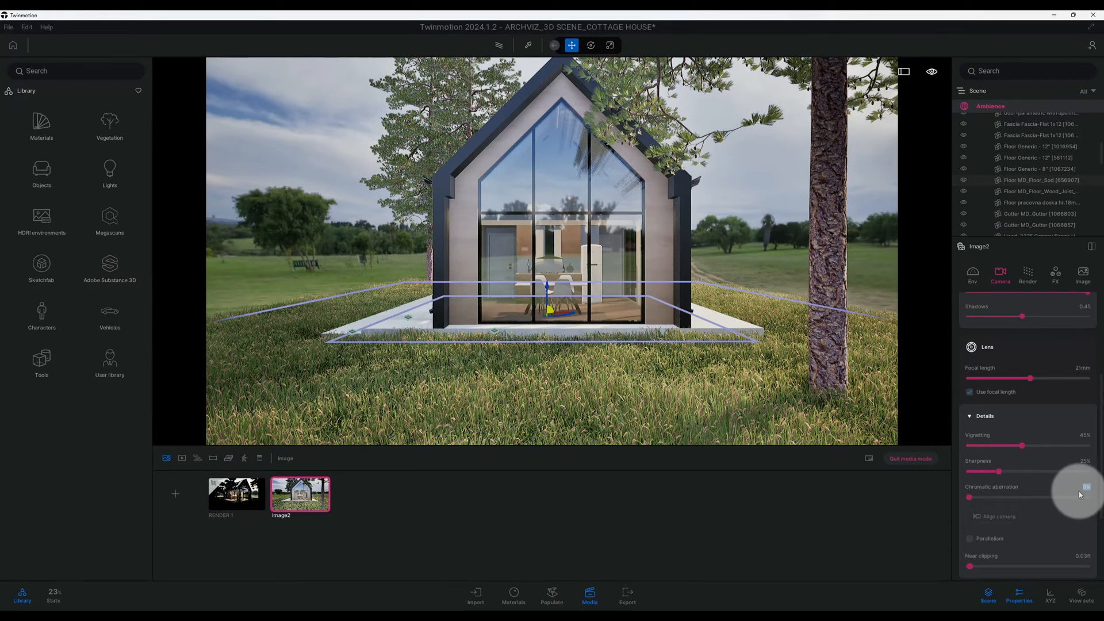
pyautogui.write('1')
pyautogui.press('Return')
# - Activate camera alignment in the lens details with Parallelism enabled
pyautogui.scroll(-1, 1057, 489)
pyautogui.scroll(-1, 1057, 489)
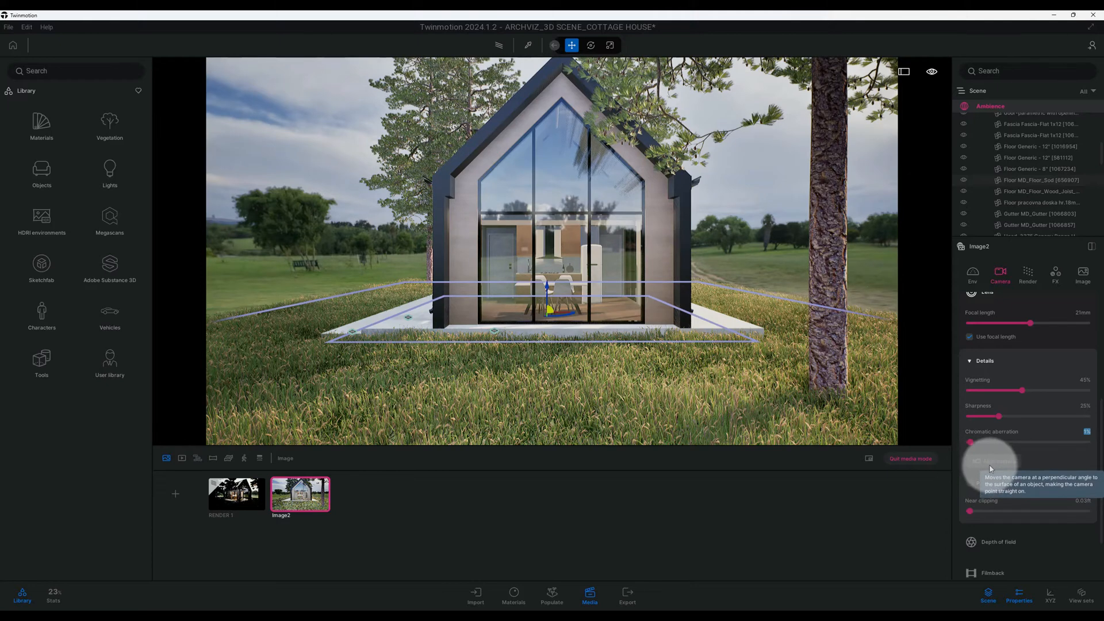
pyautogui.click(989, 465)
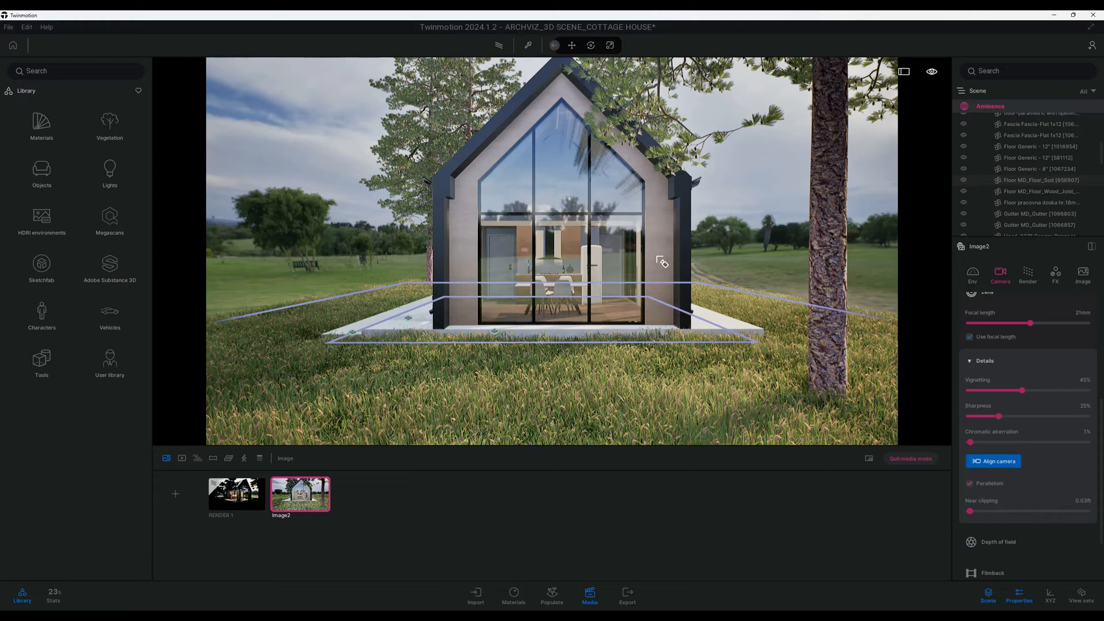
pyautogui.click(987, 461)
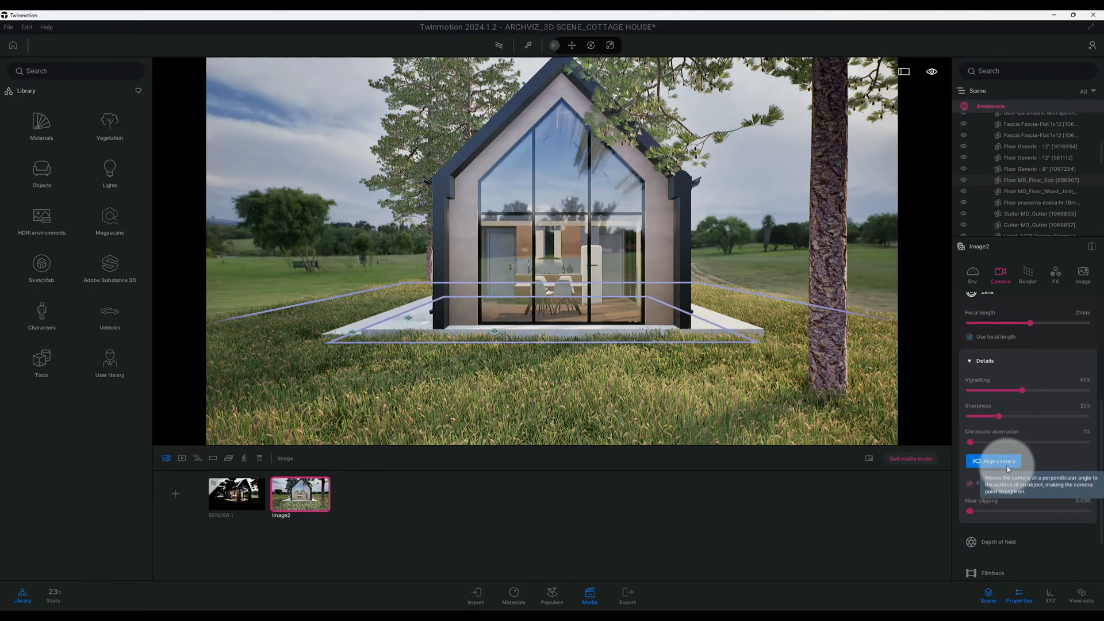
pyautogui.click(1008, 468)
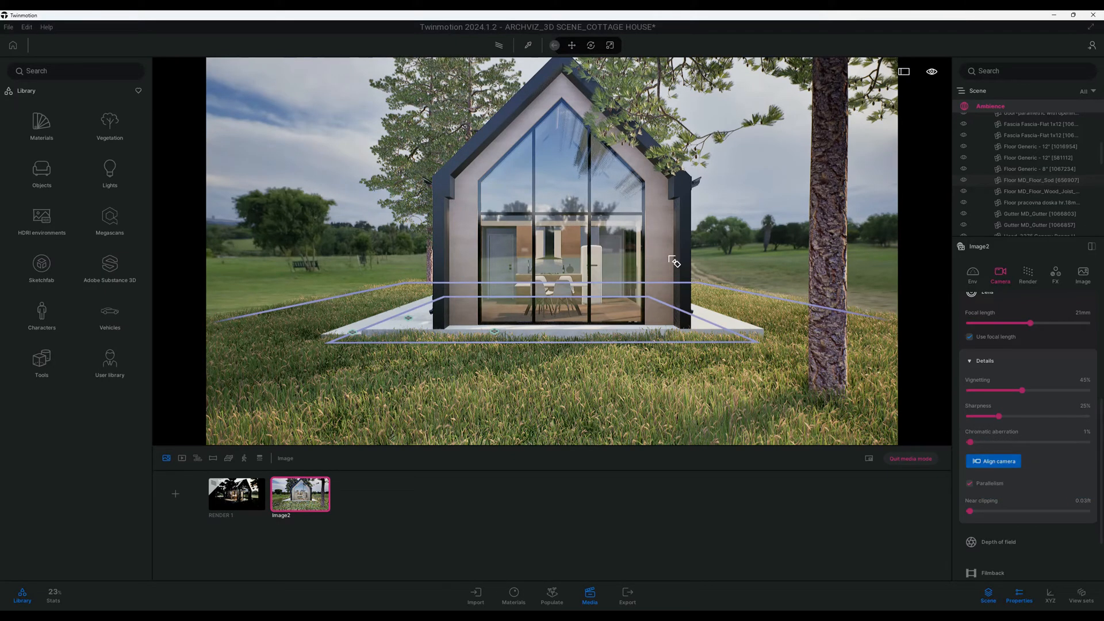
# - Try to align the camera with the cottage's front facade, and return to the saved viewpoint of Image2
pyautogui.click(652, 251)
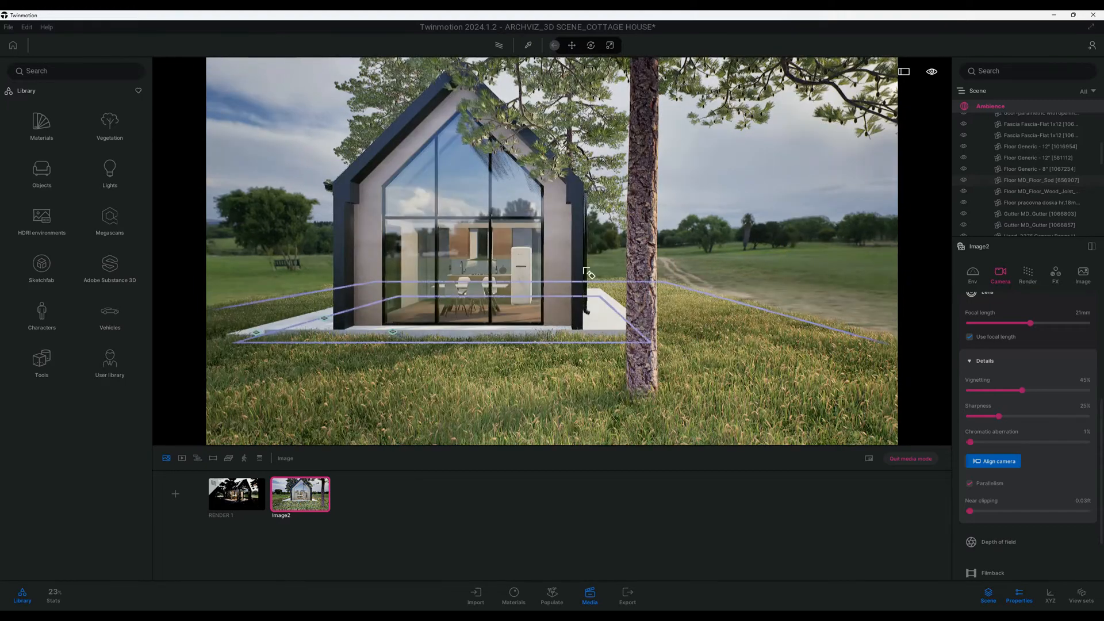
pyautogui.moveTo(587, 269)
pyautogui.mouseDown(button='middle')
pyautogui.moveTo(633, 273)
pyautogui.moveTo(632, 259)
pyautogui.moveTo(579, 273)
pyautogui.mouseUp(button='middle')
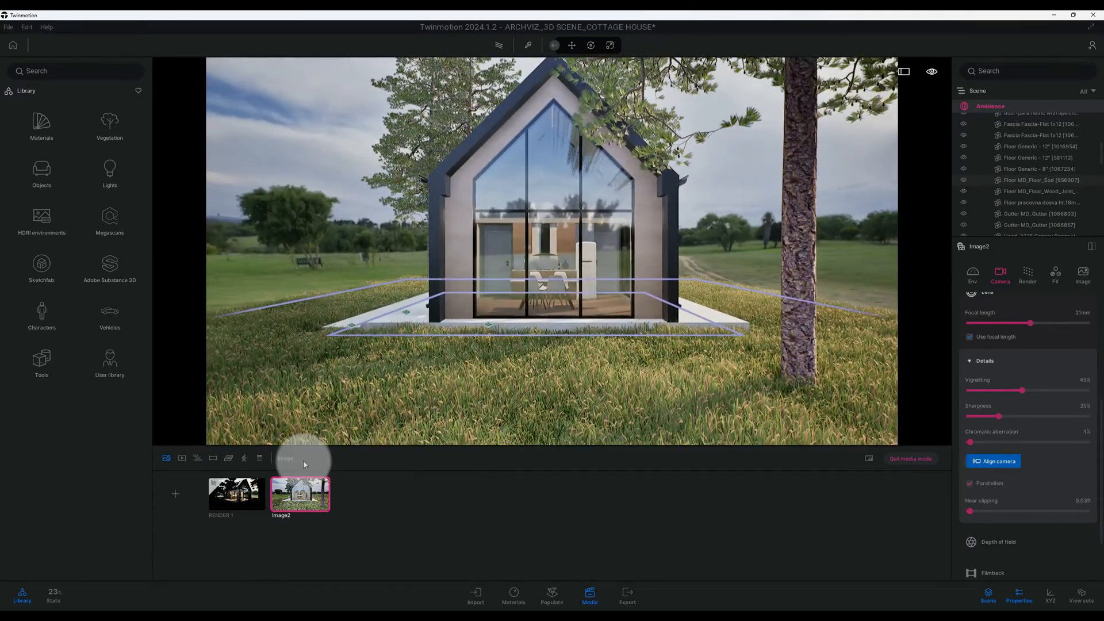
pyautogui.click(302, 502)
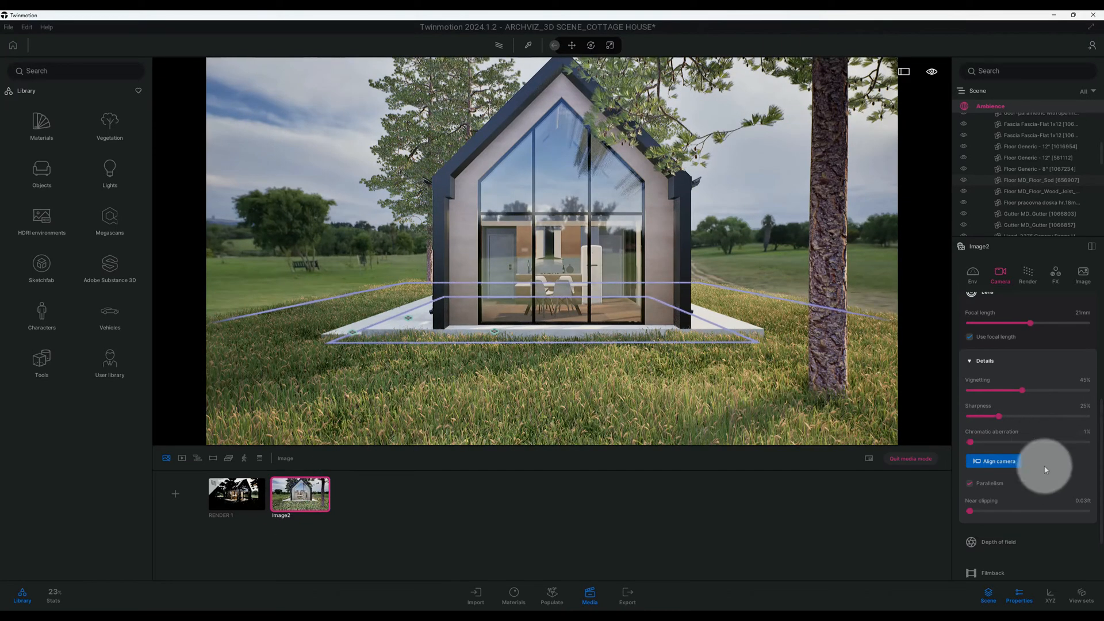
# - Expand the camera's depth of field settings
pyautogui.scroll(-1, 1045, 463)
pyautogui.scroll(-1, 1045, 470)
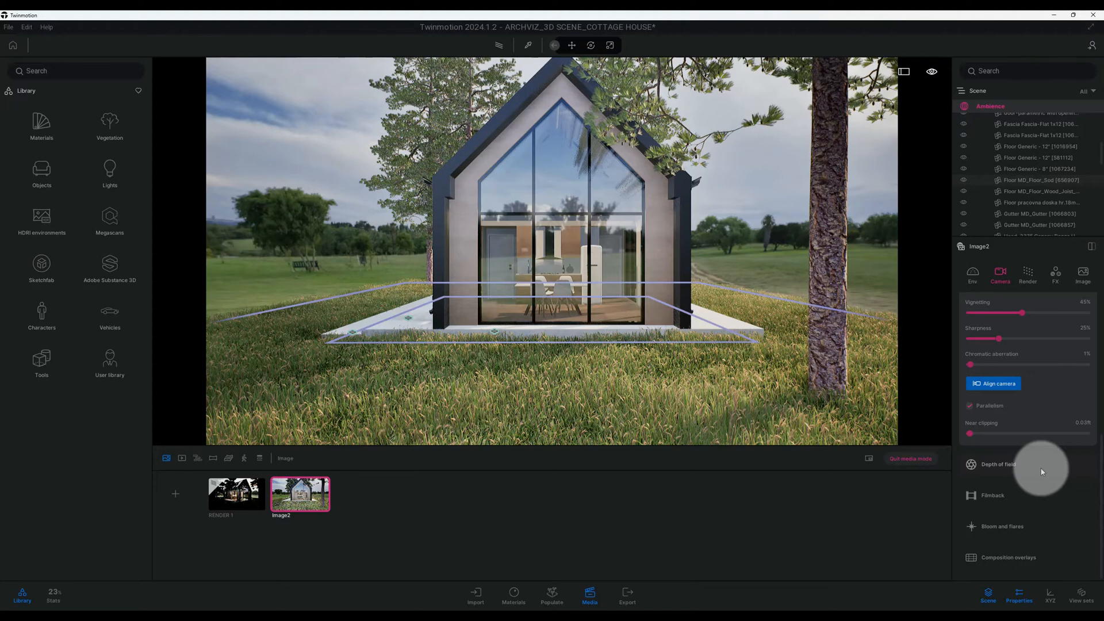
pyautogui.click(1041, 470)
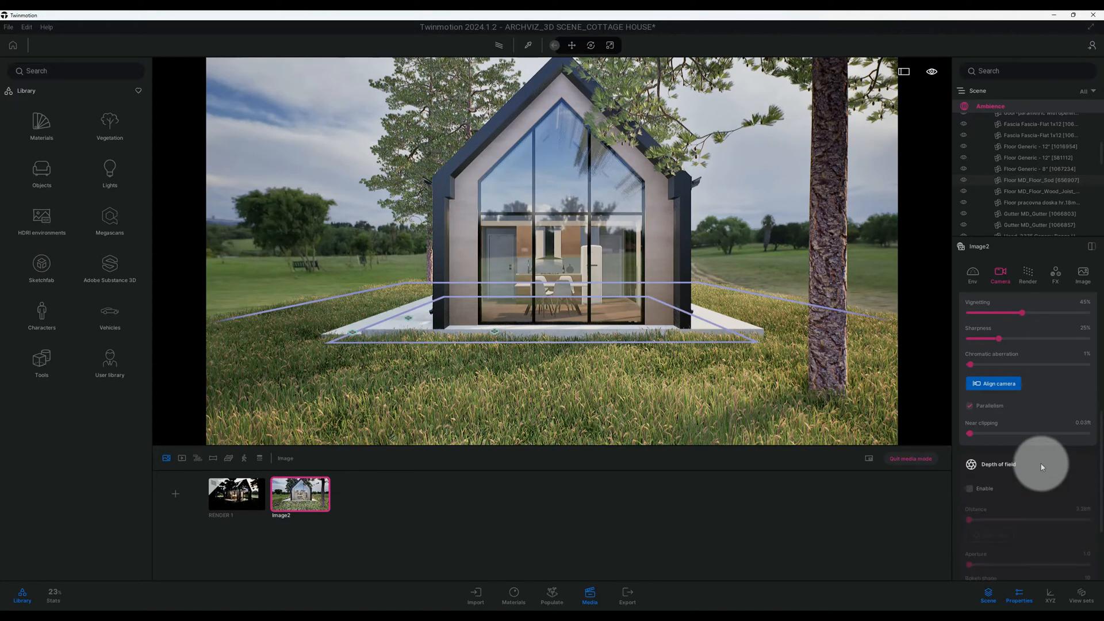
# - Switch the image's real-time global illumination method to Lumen and review its detail and reflection settings
pyautogui.click(1029, 276)
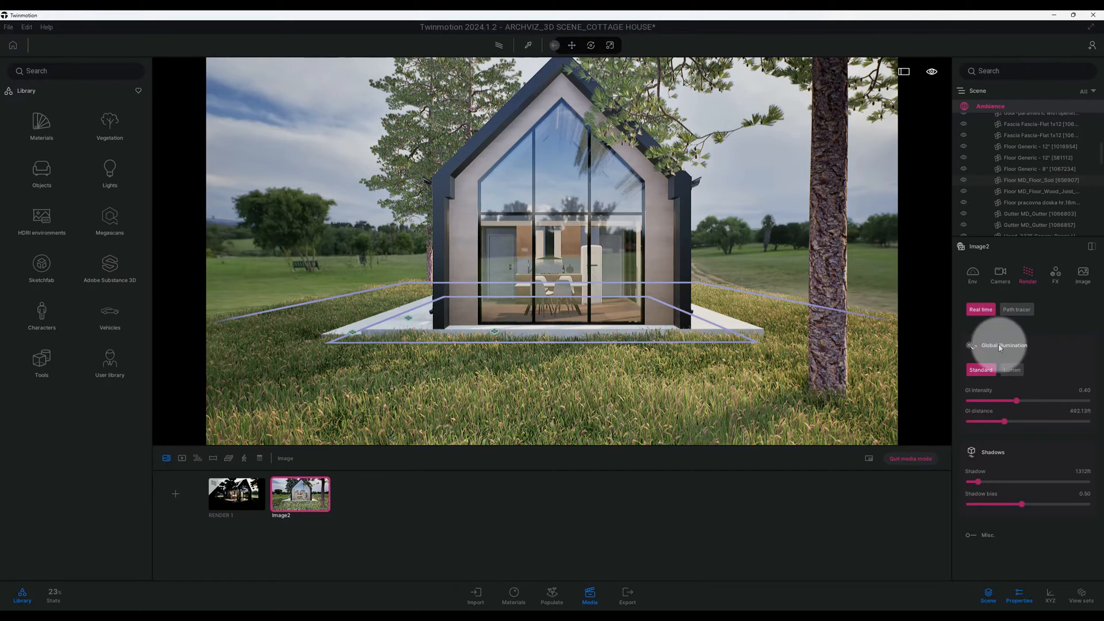
pyautogui.click(1012, 369)
pyautogui.scroll(-3, 1029, 373)
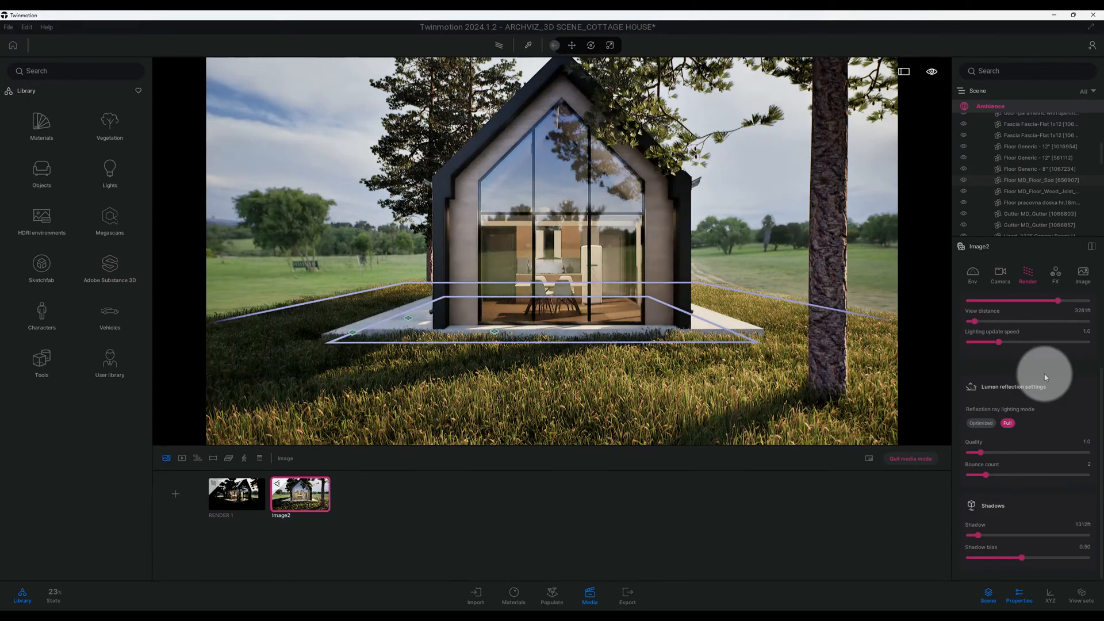
pyautogui.scroll(2, 1033, 356)
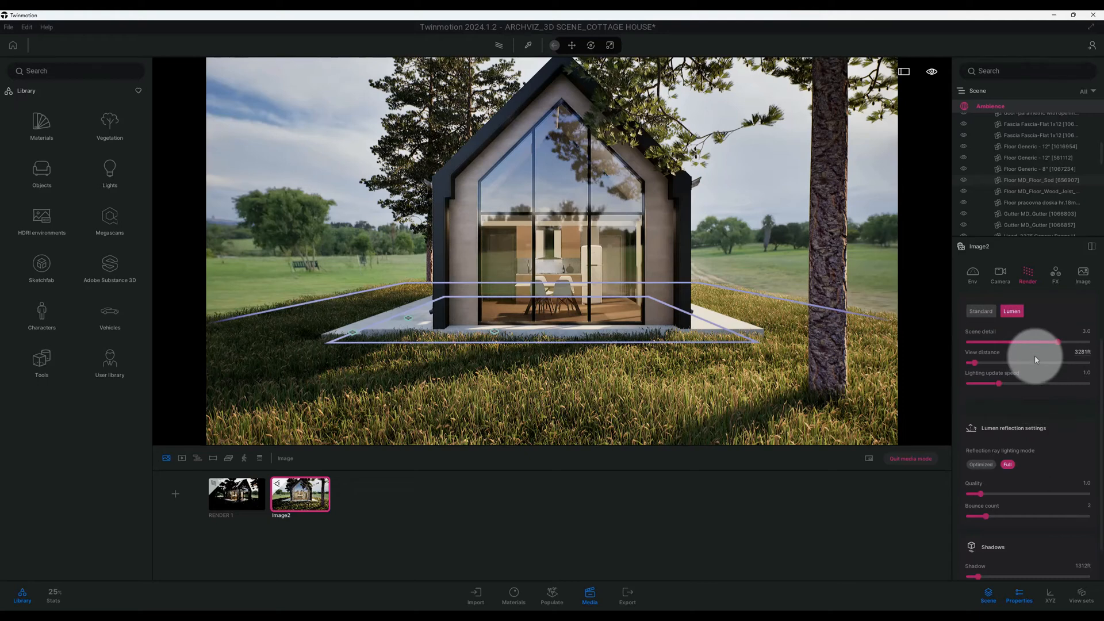
pyautogui.scroll(1, 1028, 349)
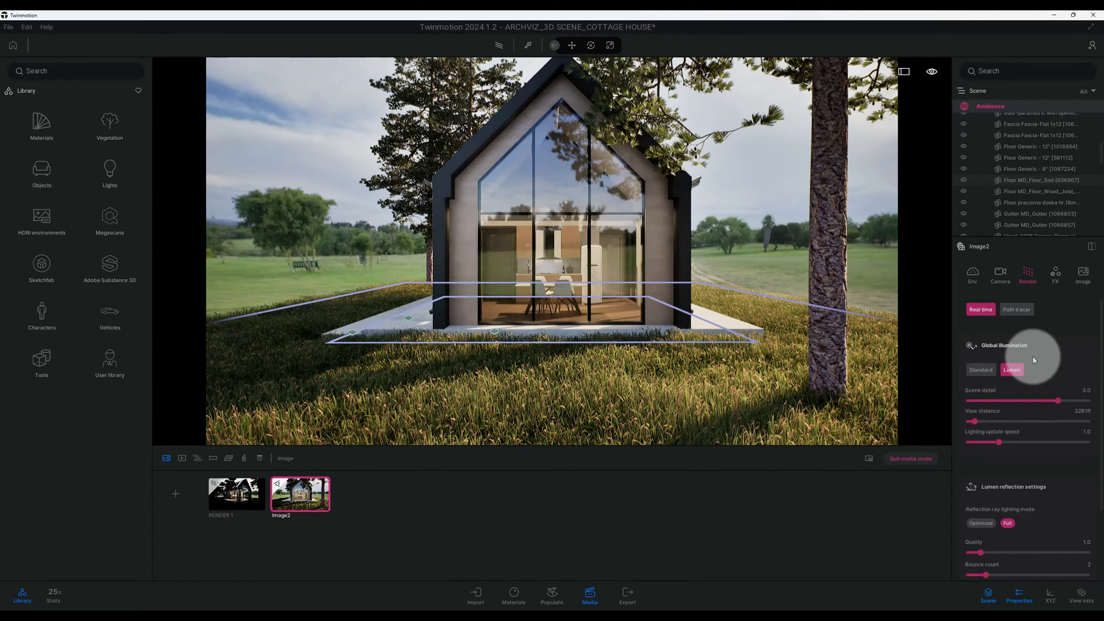
pyautogui.scroll(-1, 1036, 361)
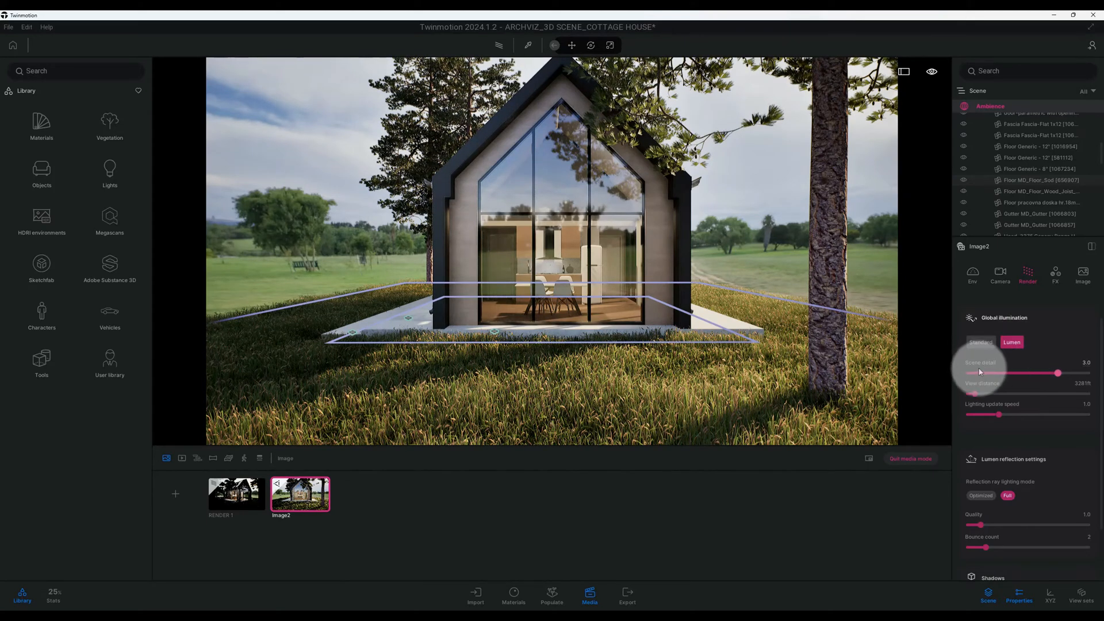
# - Set the Lumen global illumination's scene detail to 3.5
pyautogui.click(1087, 363)
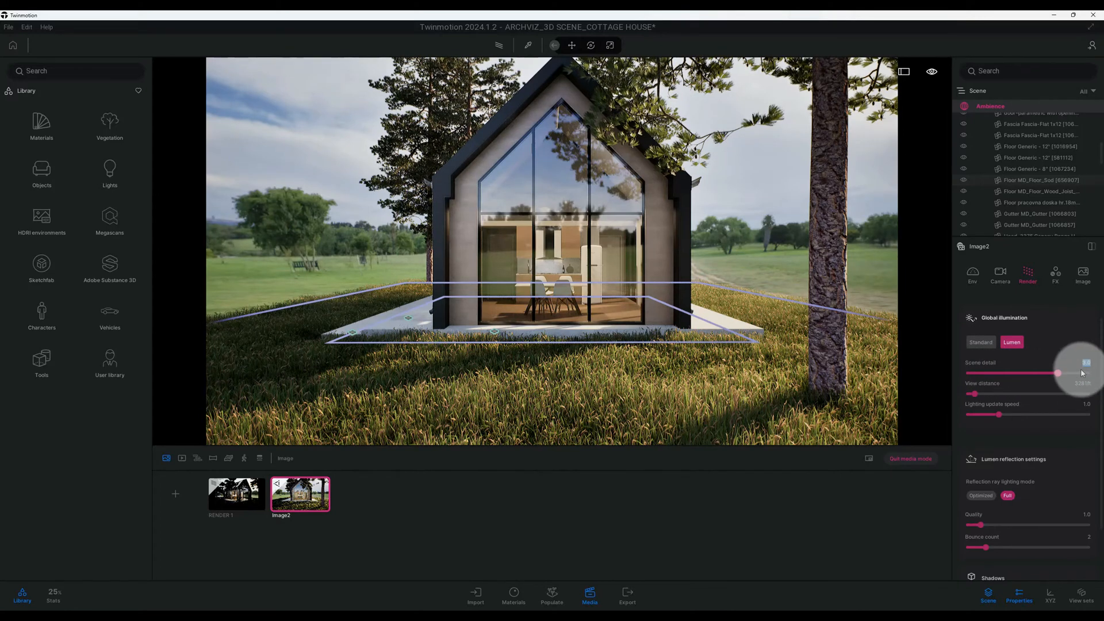
pyautogui.write('3.5')
pyautogui.press('Return')
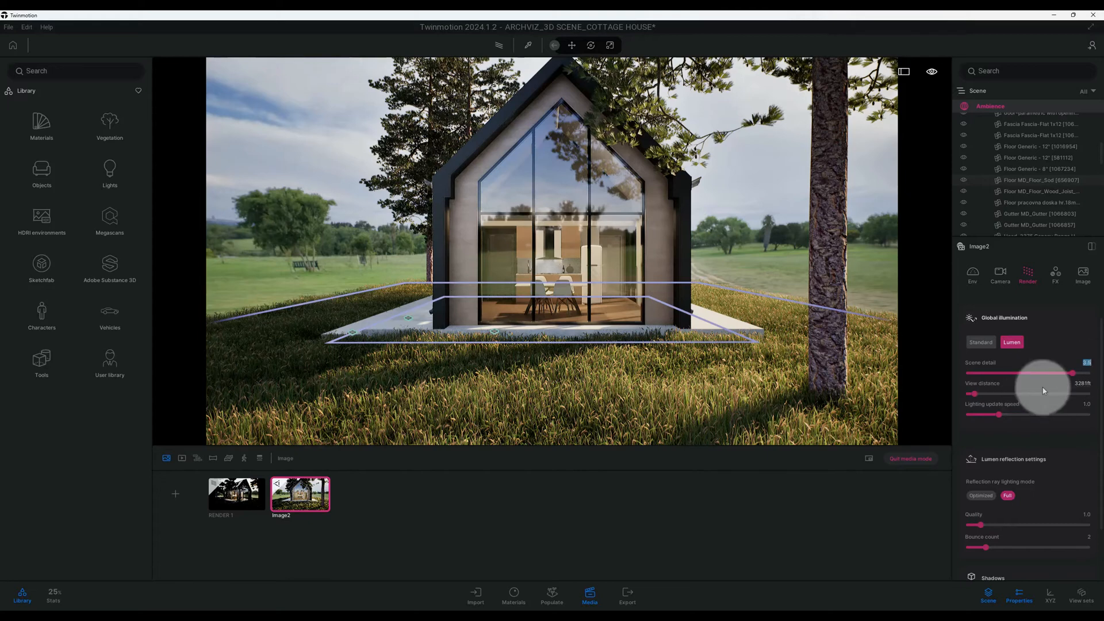
# - Set the Lumen reflection quality to 3.0 and the bounce count to 5
pyautogui.scroll(-2, 1015, 391)
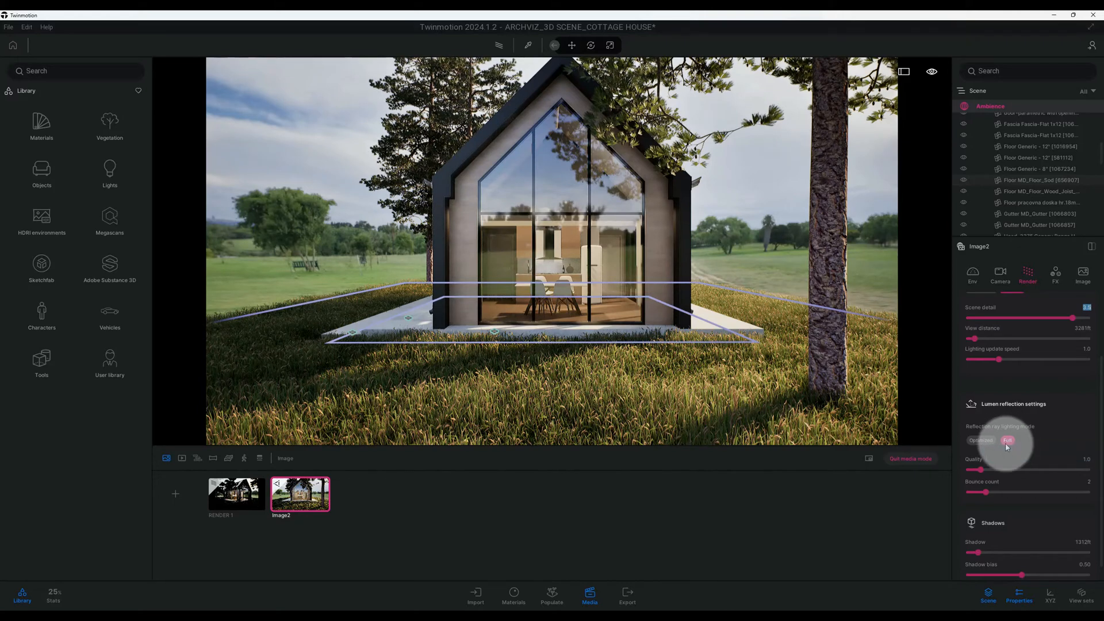
pyautogui.moveTo(982, 468); pyautogui.dragTo(996, 470)
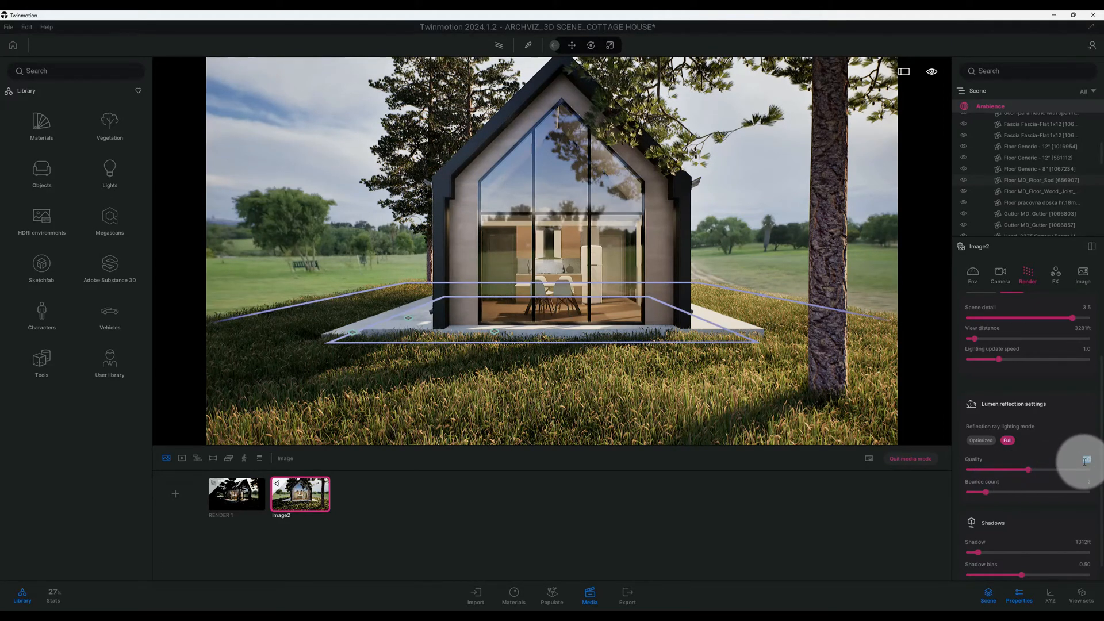
pyautogui.write('3')
pyautogui.press('Return')
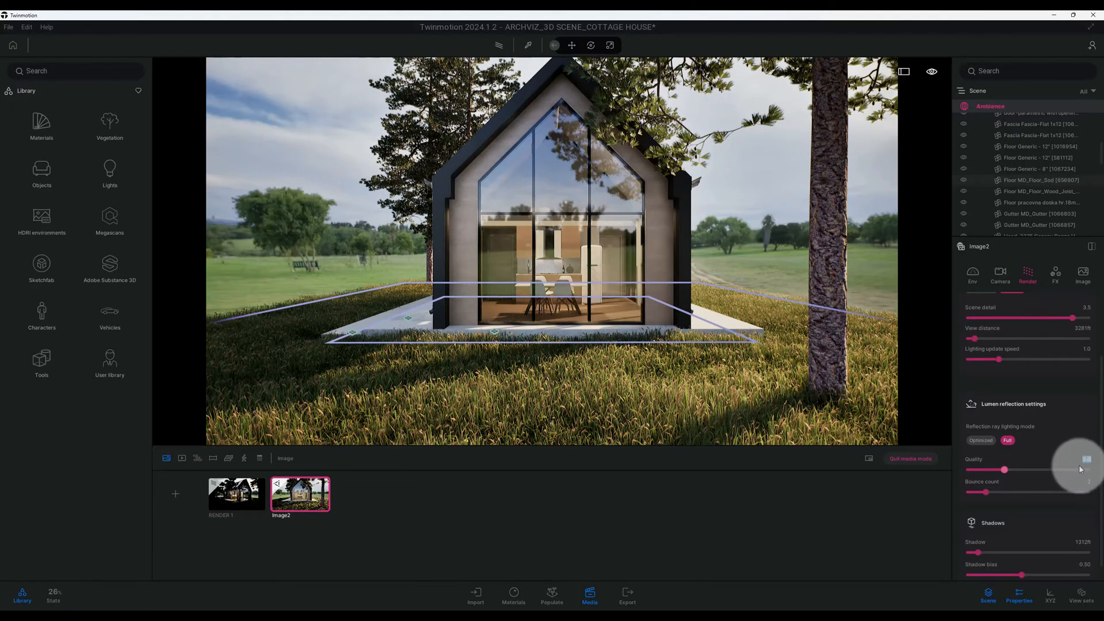
pyautogui.scroll(-1, 1064, 460)
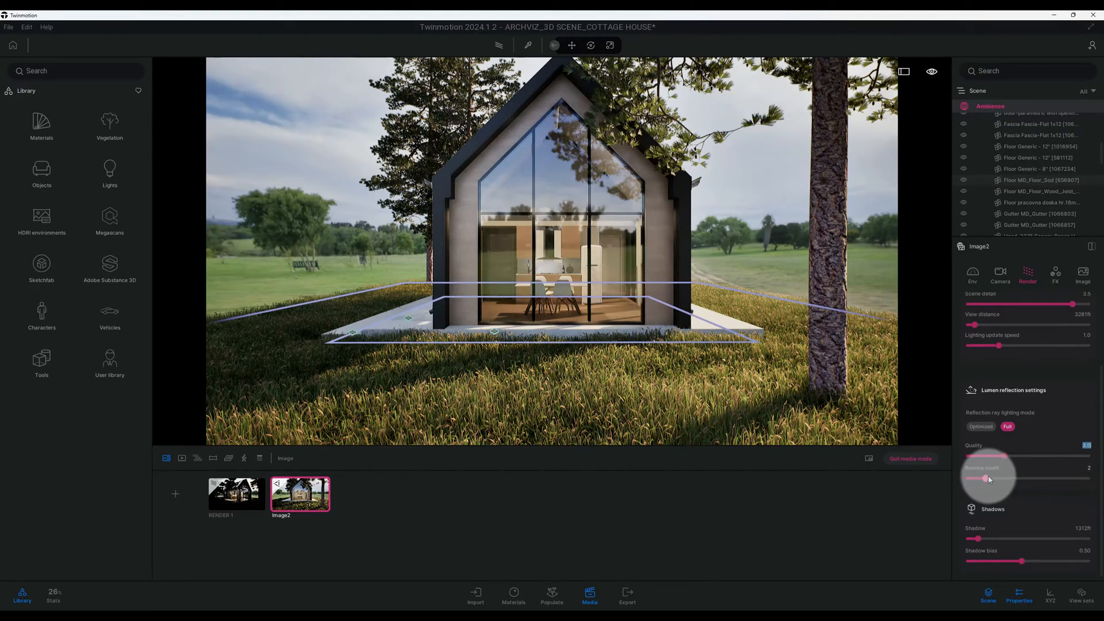
pyautogui.moveTo(988, 480); pyautogui.dragTo(1034, 479)
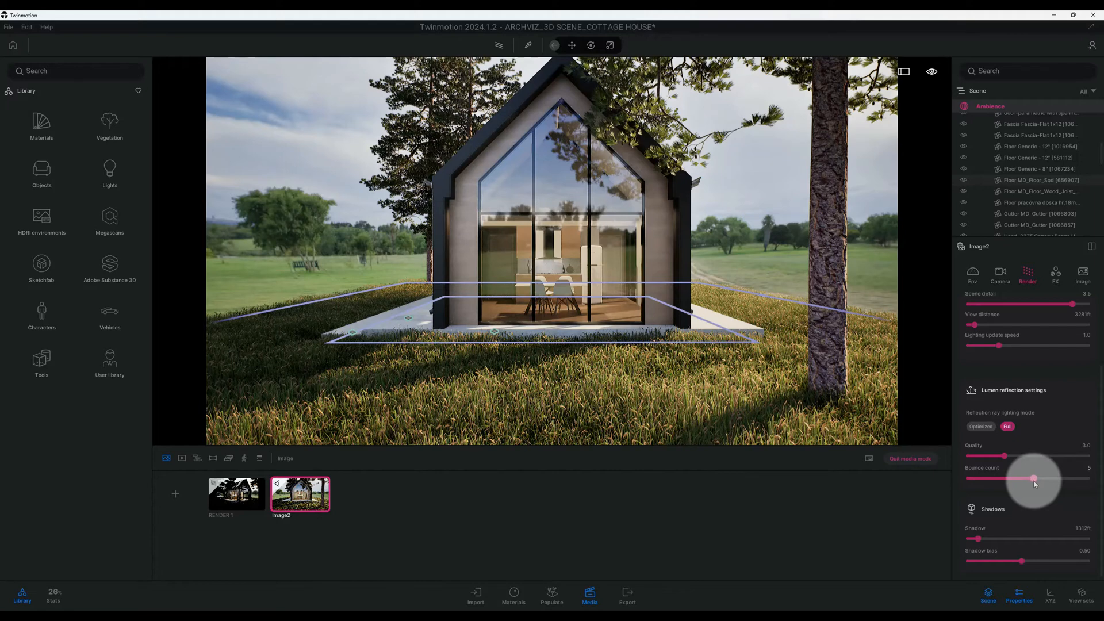
pyautogui.scroll(-1, 1040, 459)
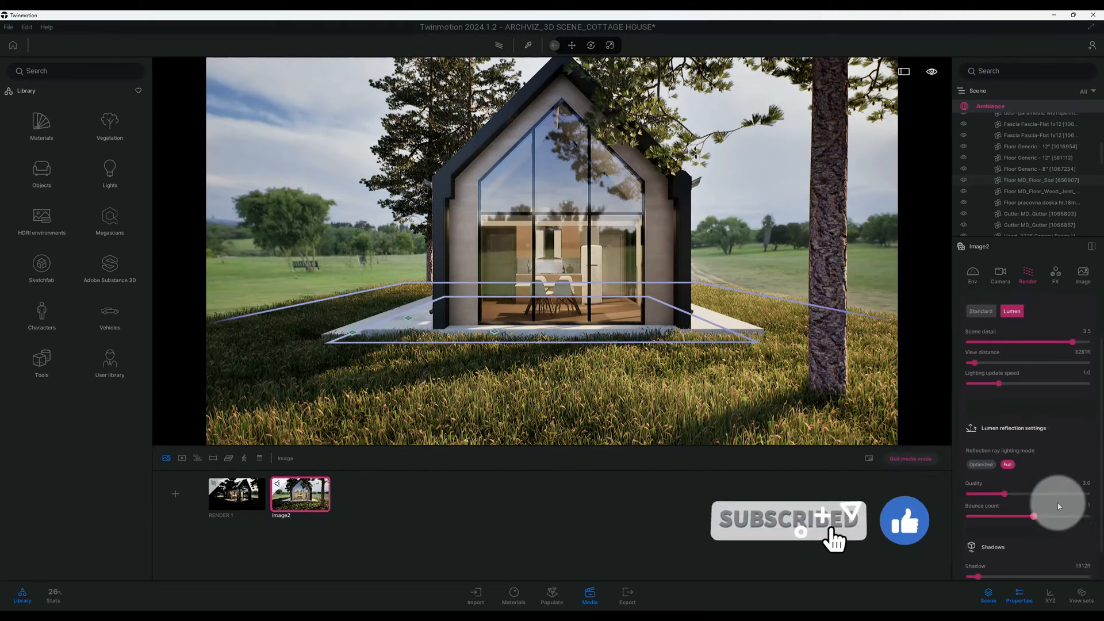
# - Set the image's color grading saturation to 42% and open the color gradient presets
pyautogui.click(1054, 273)
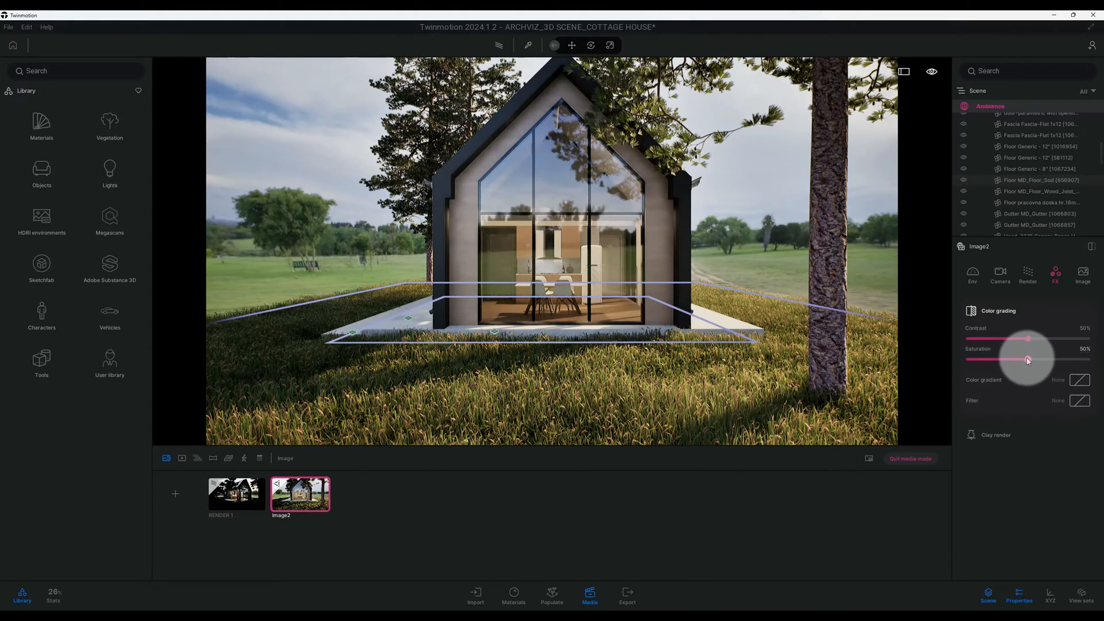
pyautogui.click(1083, 351)
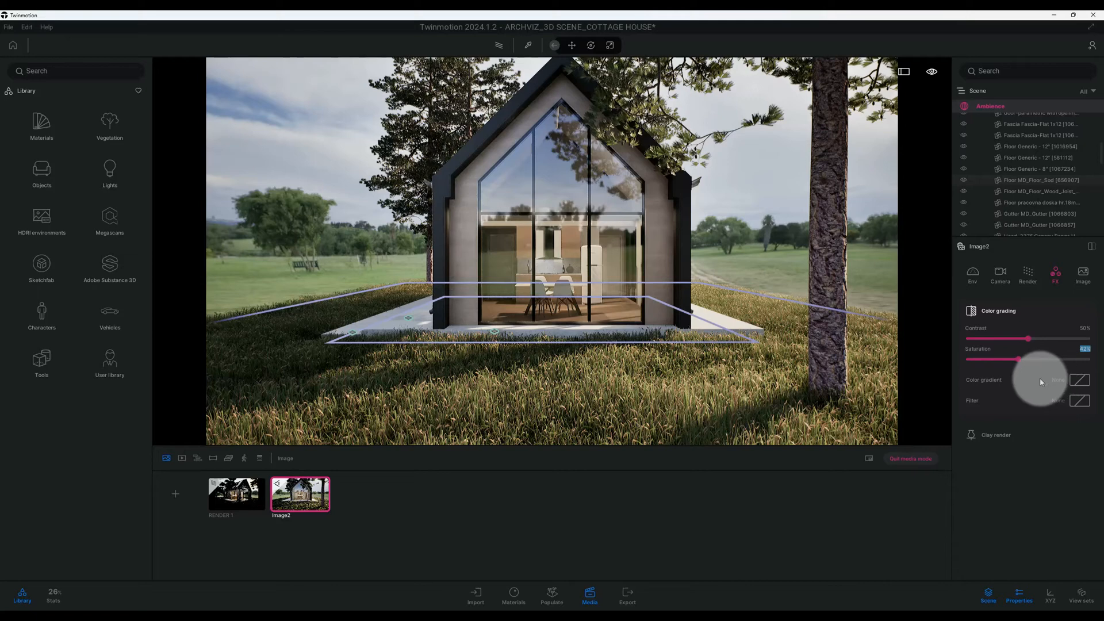
pyautogui.click(1078, 380)
# - Try the Cine 4, Cine 9, Cine 13 and Classy color gradients on the image
pyautogui.scroll(-5, 1024, 443)
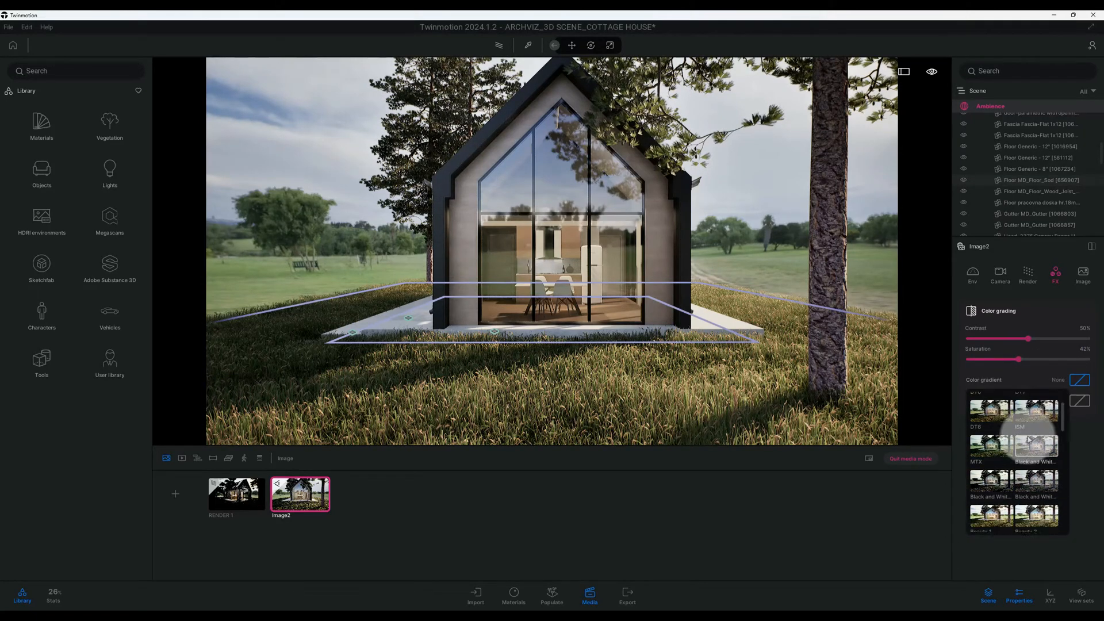
pyautogui.scroll(-5, 1028, 443)
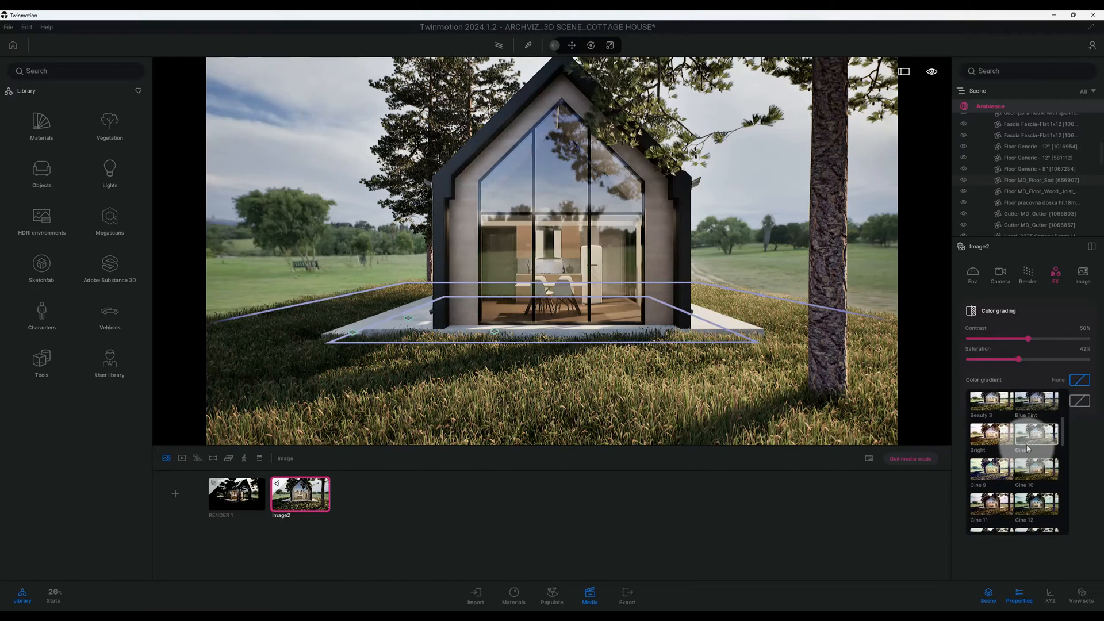
pyautogui.scroll(-3, 1027, 449)
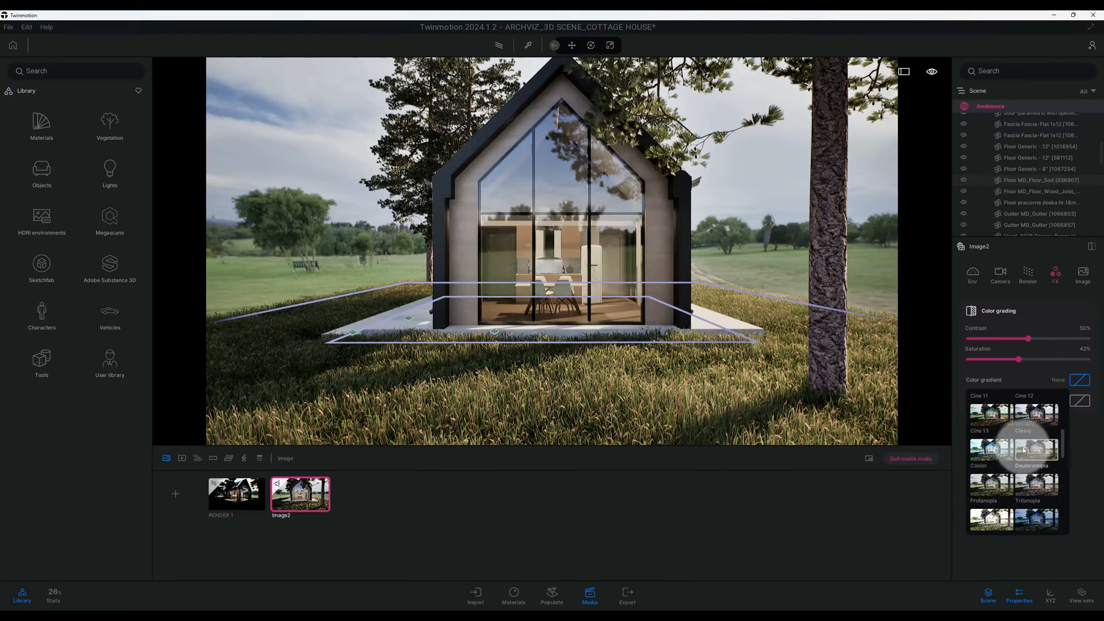
pyautogui.scroll(4, 1012, 443)
pyautogui.click(990, 420)
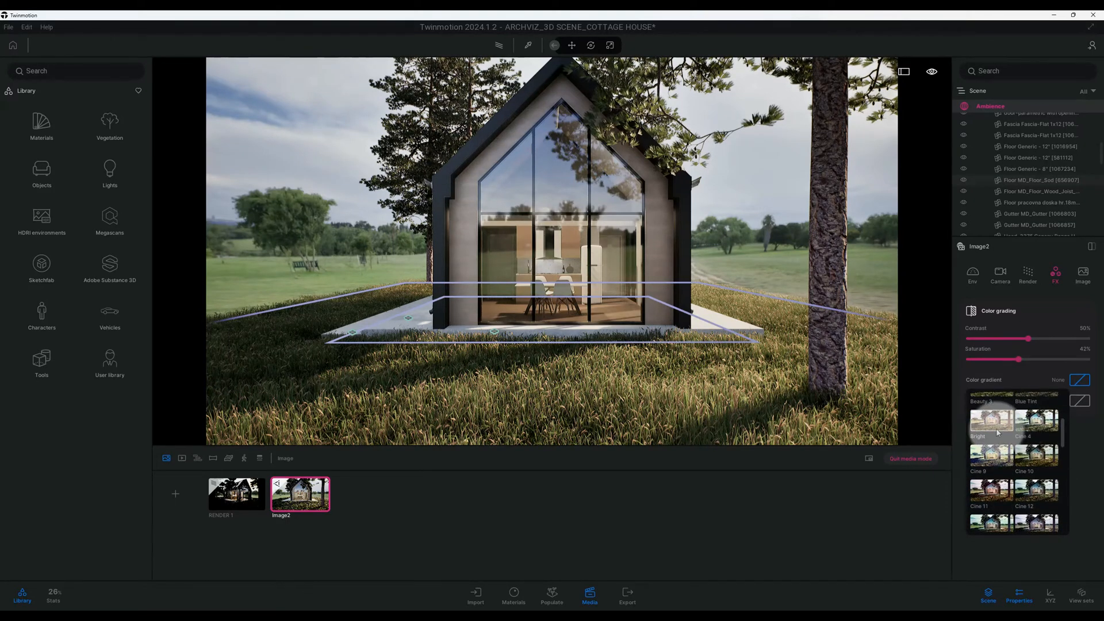
pyautogui.click(1040, 428)
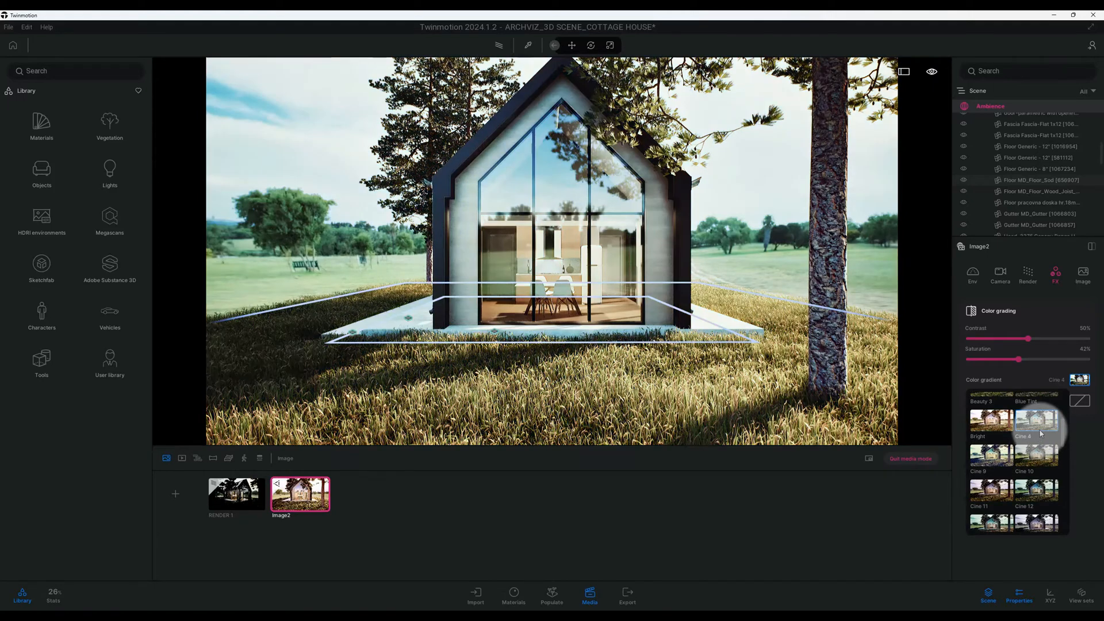
pyautogui.click(1002, 457)
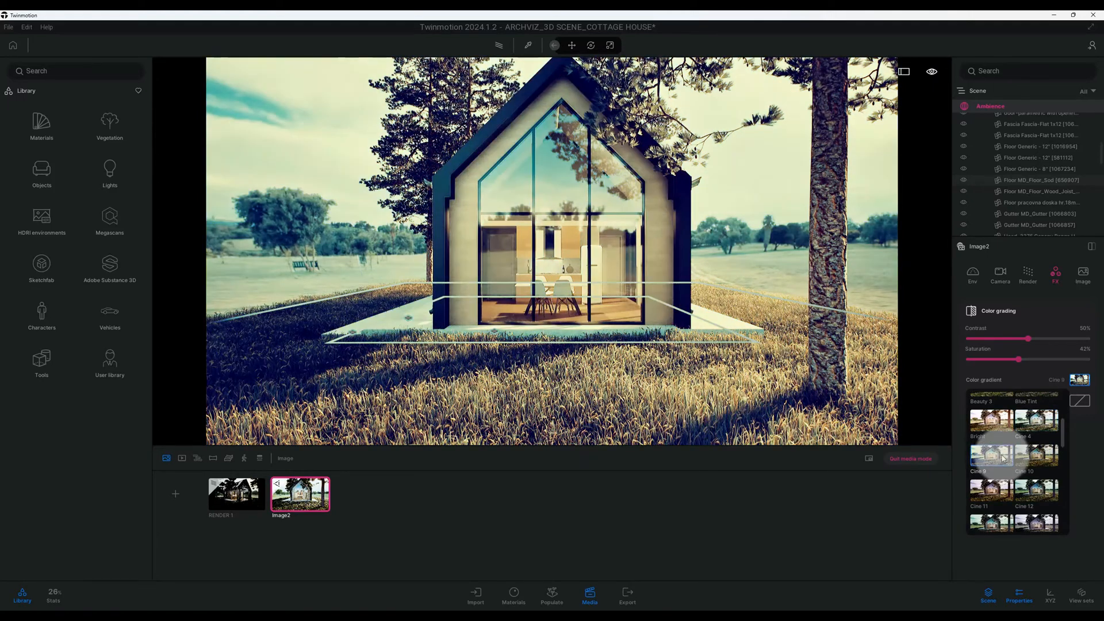
pyautogui.scroll(-1, 1006, 458)
pyautogui.scroll(-2, 1008, 458)
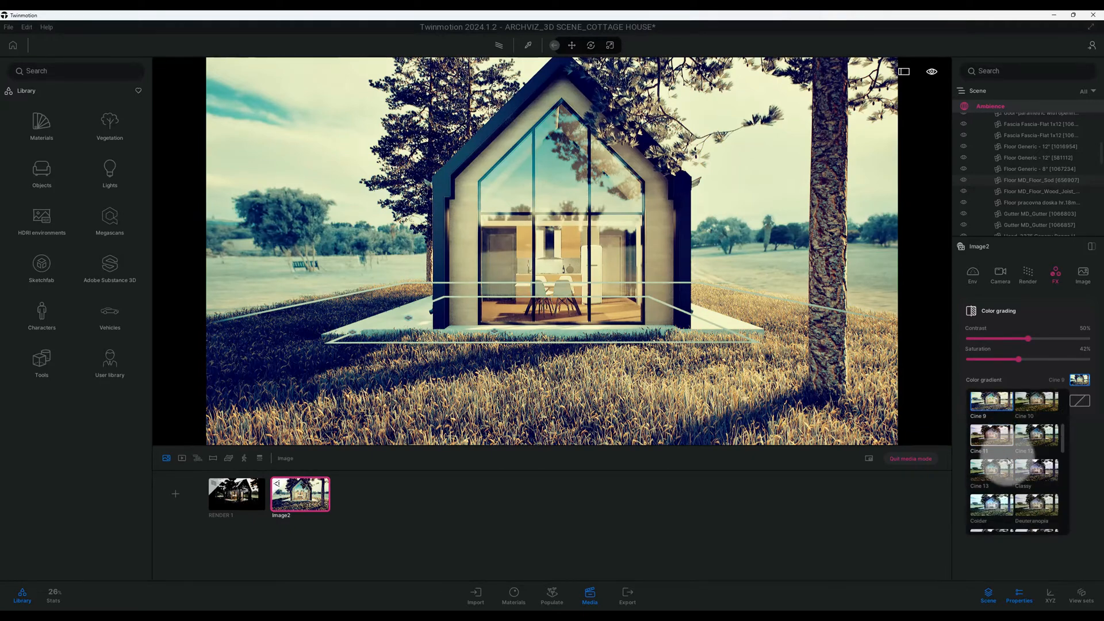
pyautogui.click(1008, 462)
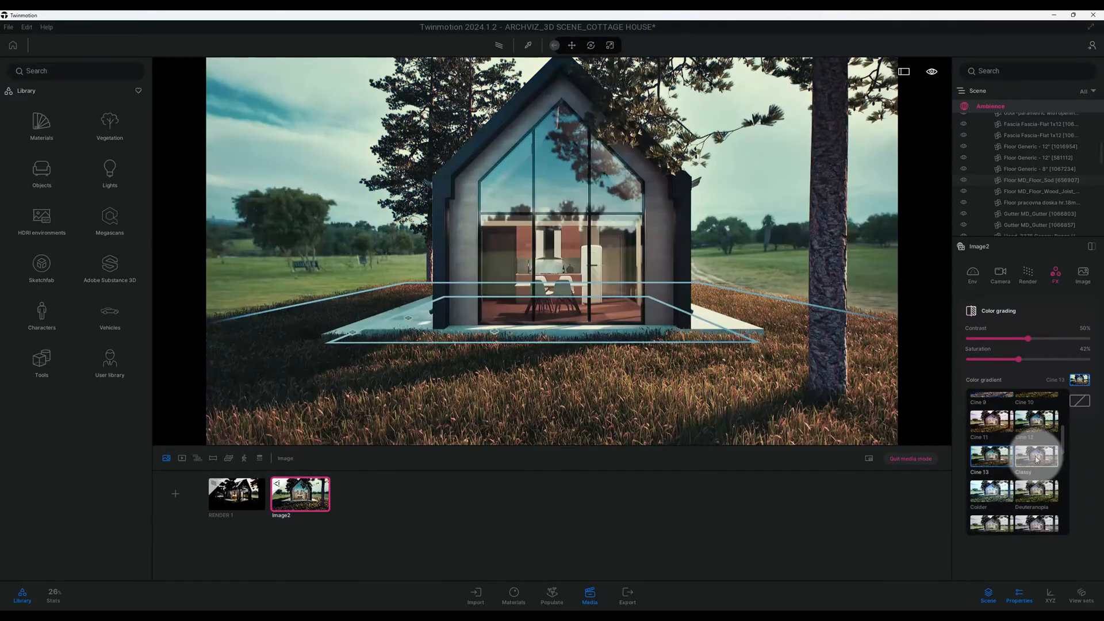
pyautogui.click(1021, 460)
pyautogui.scroll(-1, 1021, 459)
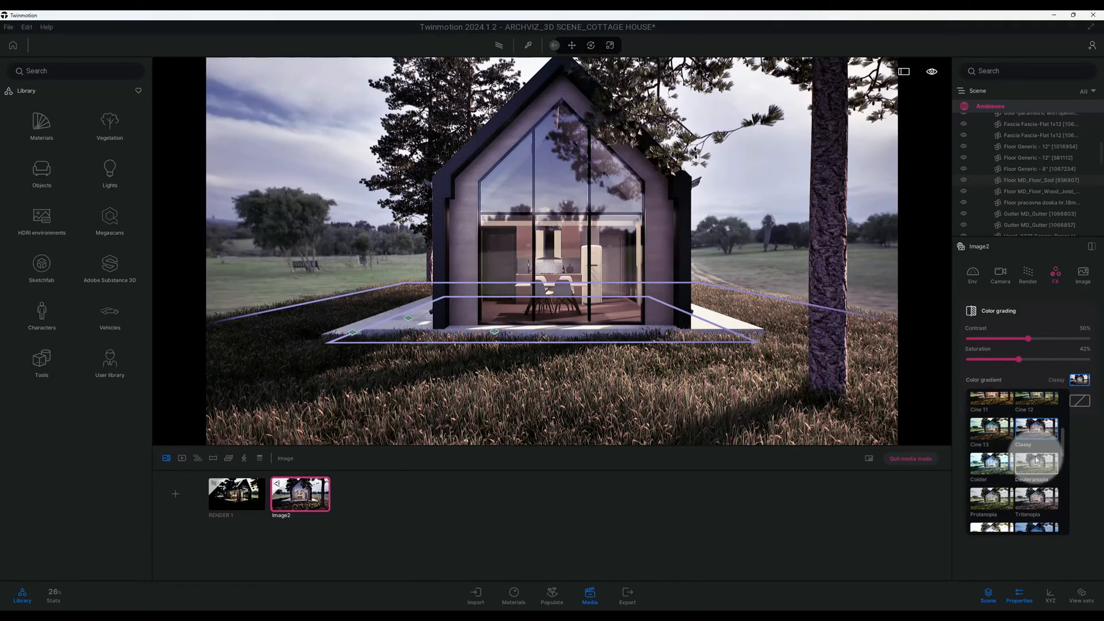
# - Apply the Fuji color gradient to the image
pyautogui.scroll(-8, 1035, 460)
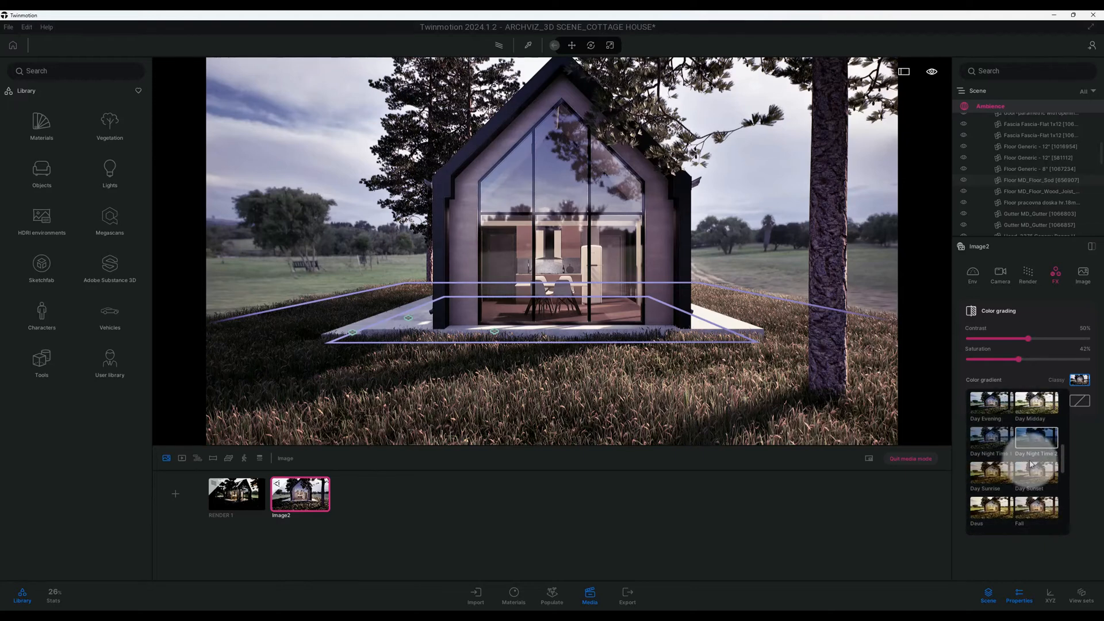
pyautogui.scroll(-1, 1031, 463)
pyautogui.click(979, 481)
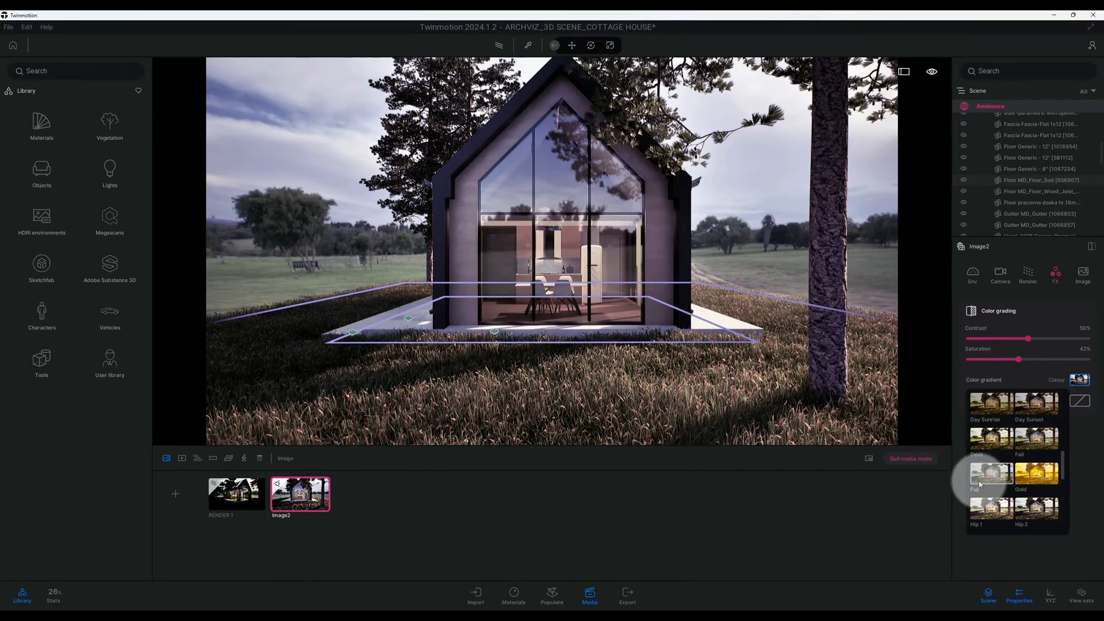
pyautogui.click(1080, 428)
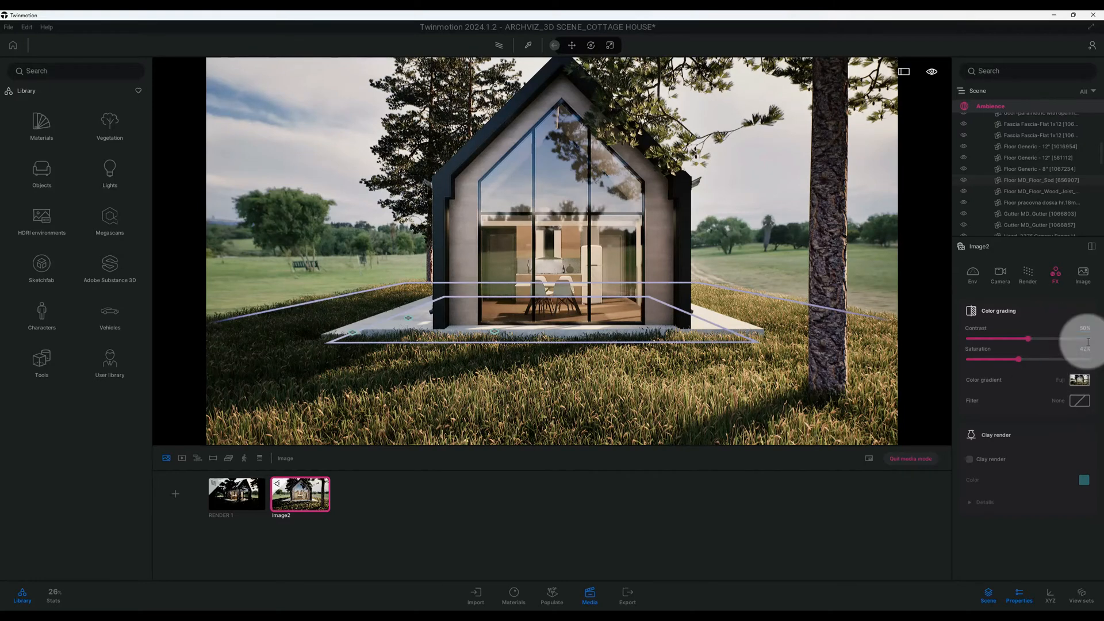
# - Set the image's output size to 4K UHD 3840x2160 and check the additional format details
pyautogui.click(1084, 282)
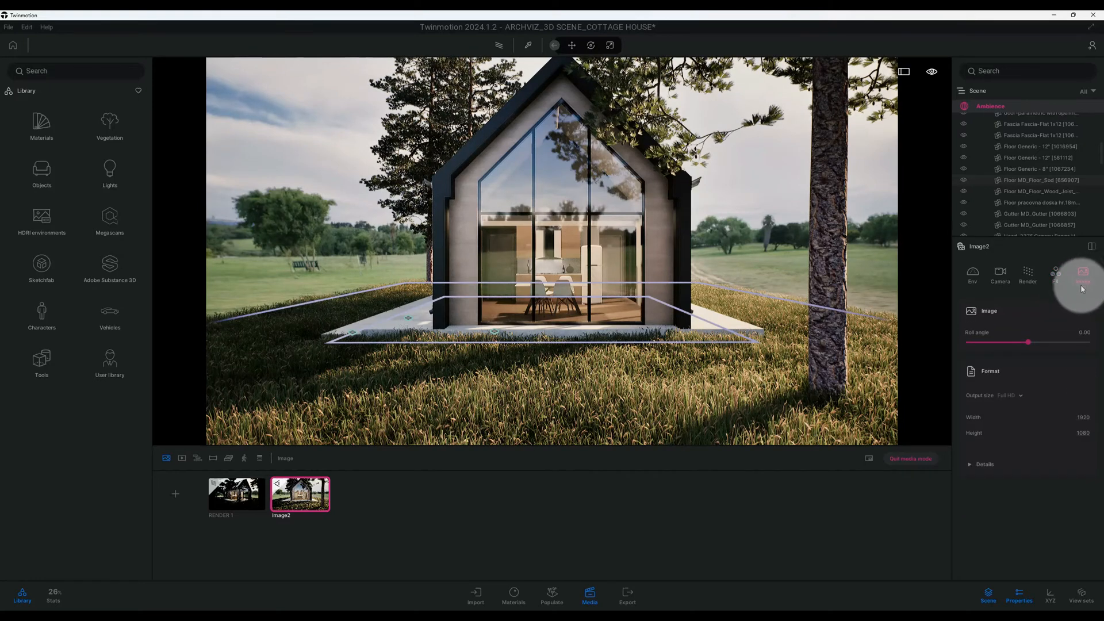
pyautogui.click(1022, 397)
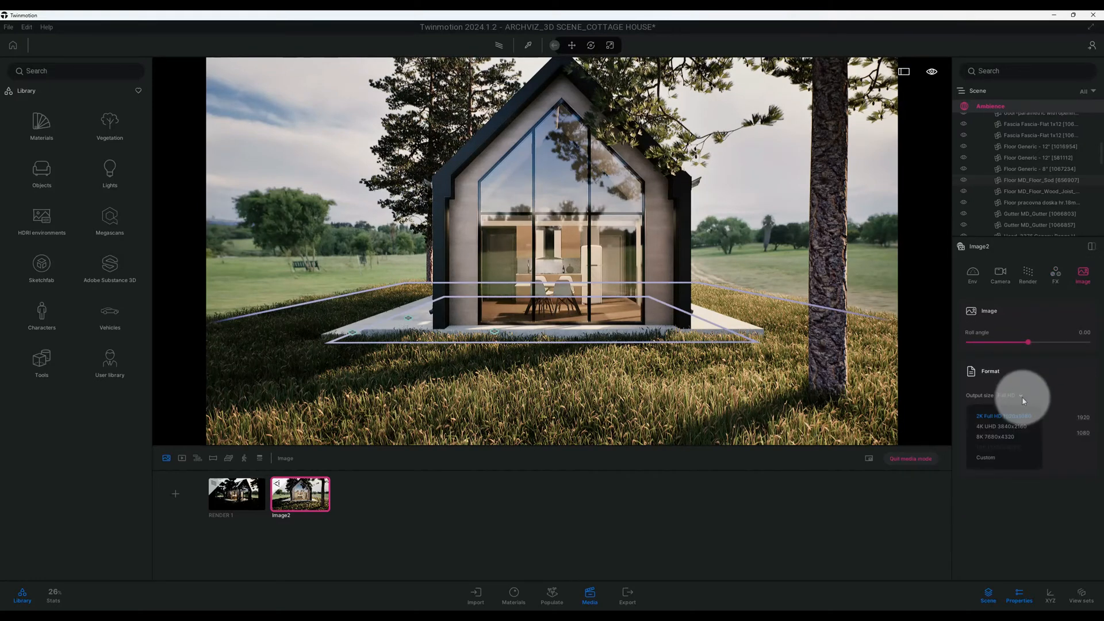
pyautogui.click(1002, 428)
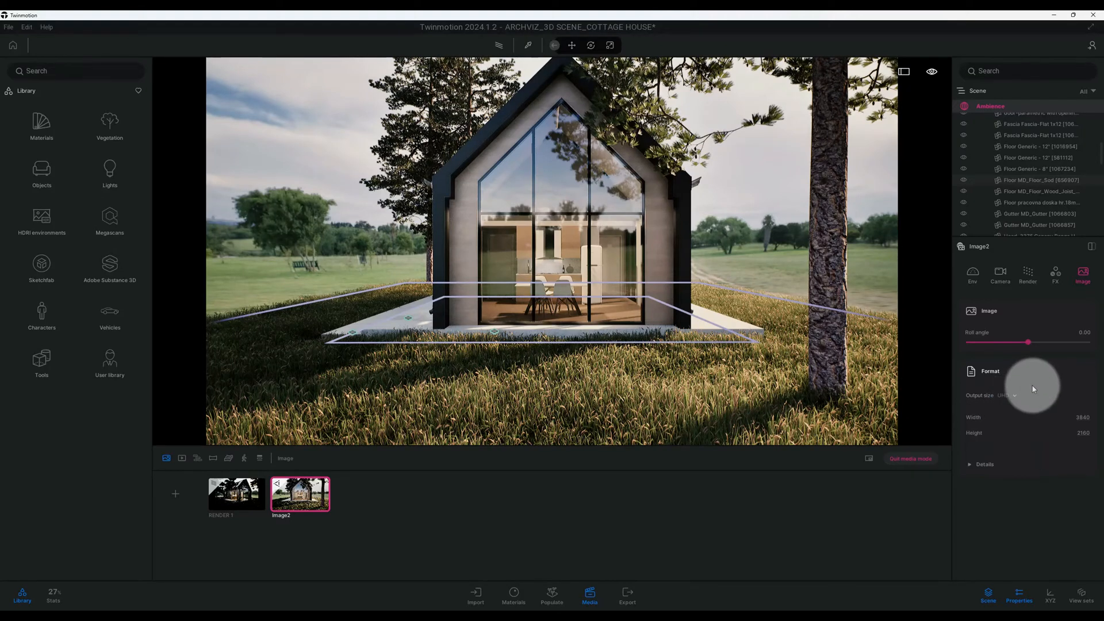
pyautogui.click(999, 464)
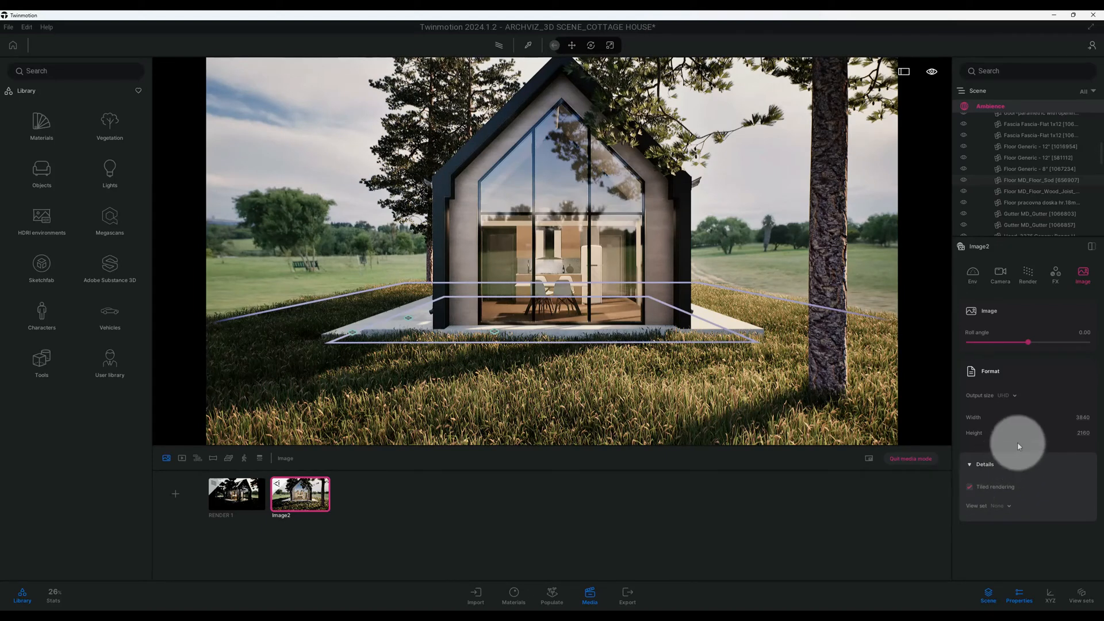
pyautogui.click(984, 464)
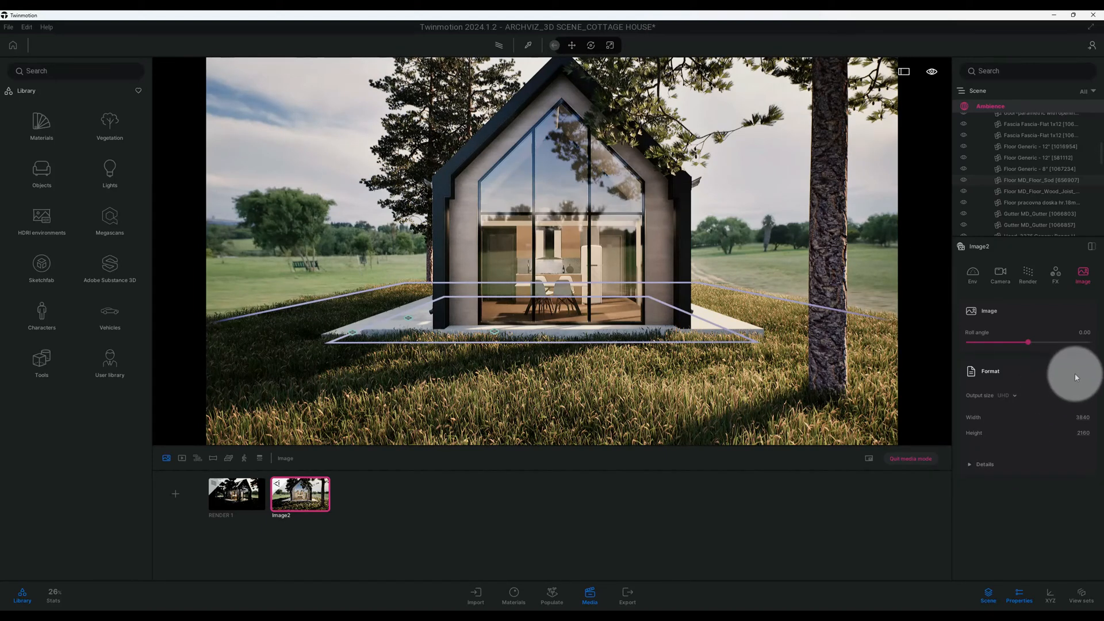